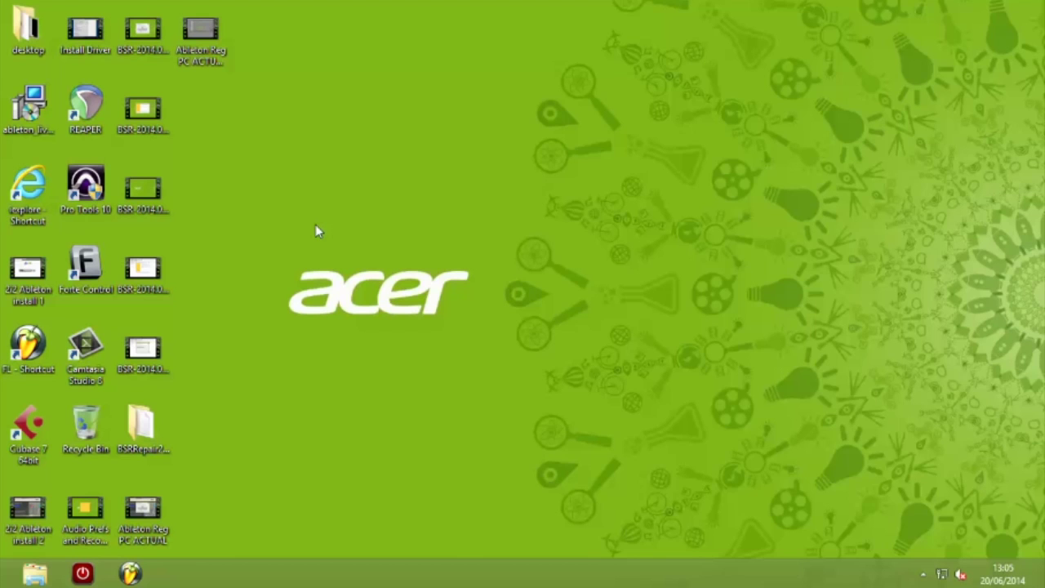
pyautogui.doubleClick(39, 216)
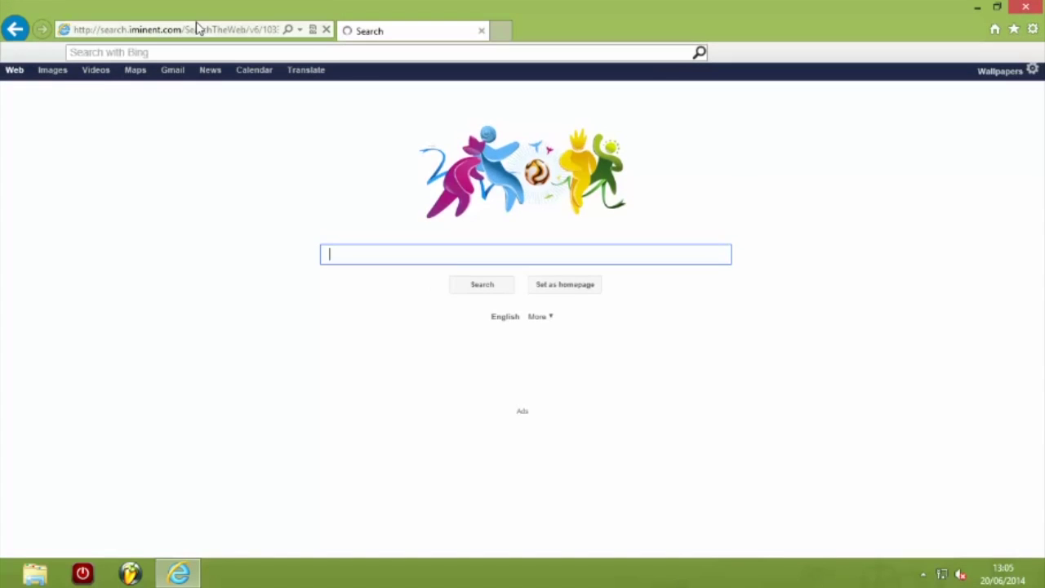
pyautogui.click(196, 30)
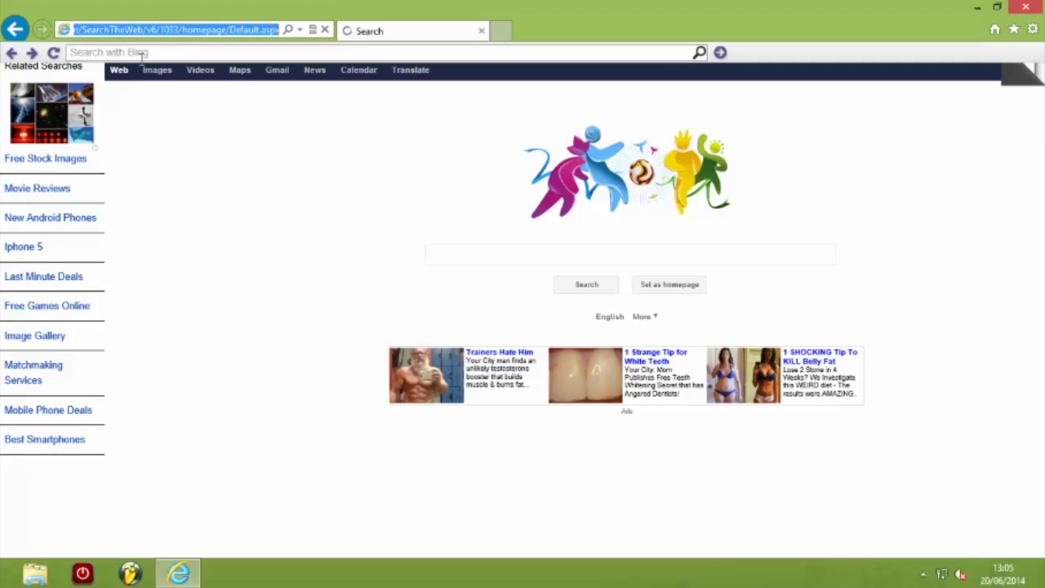
pyautogui.write('www.foc')
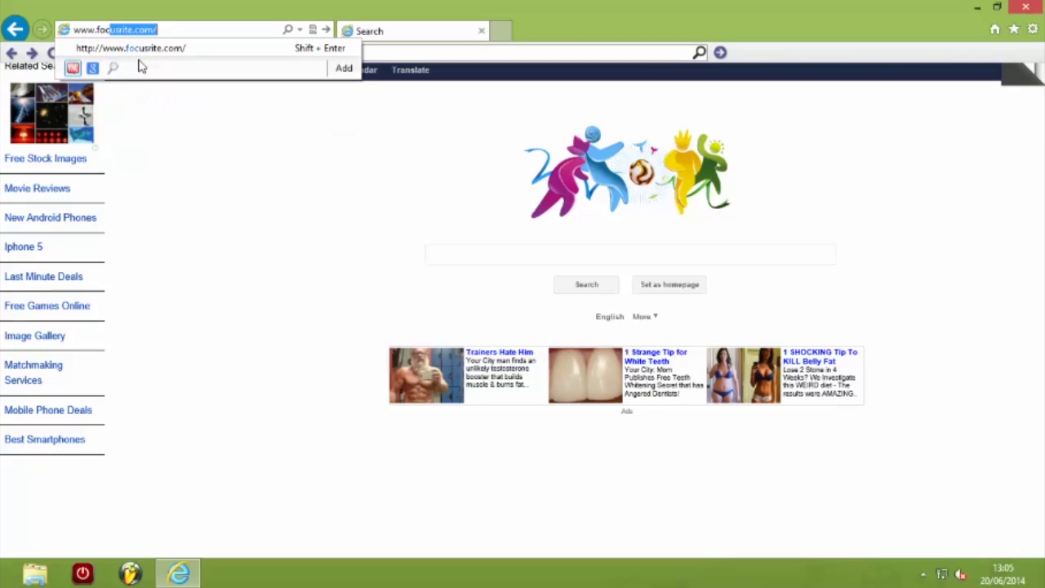
pyautogui.write('usrite.com/')
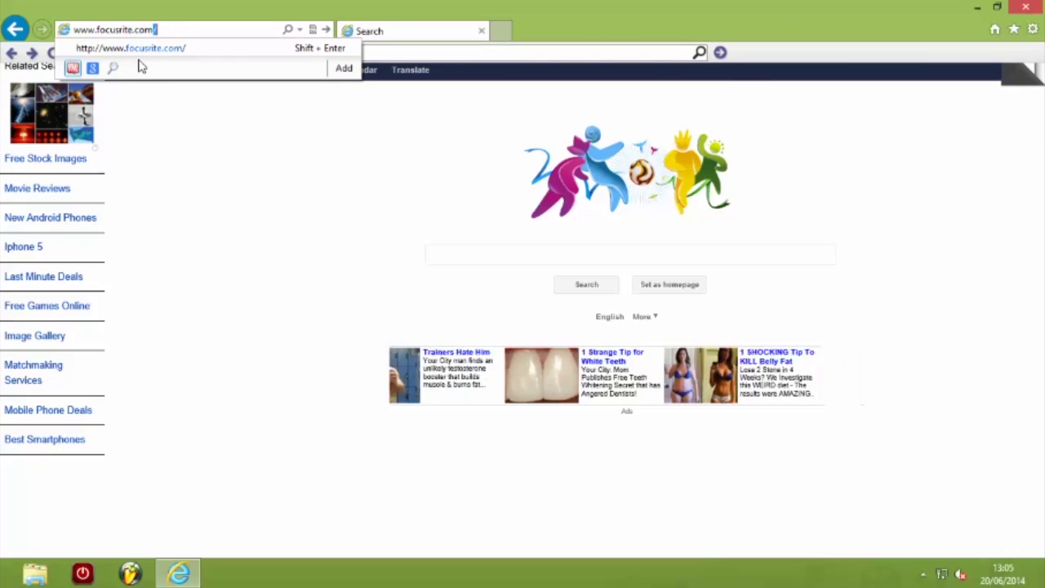
pyautogui.press('Return')
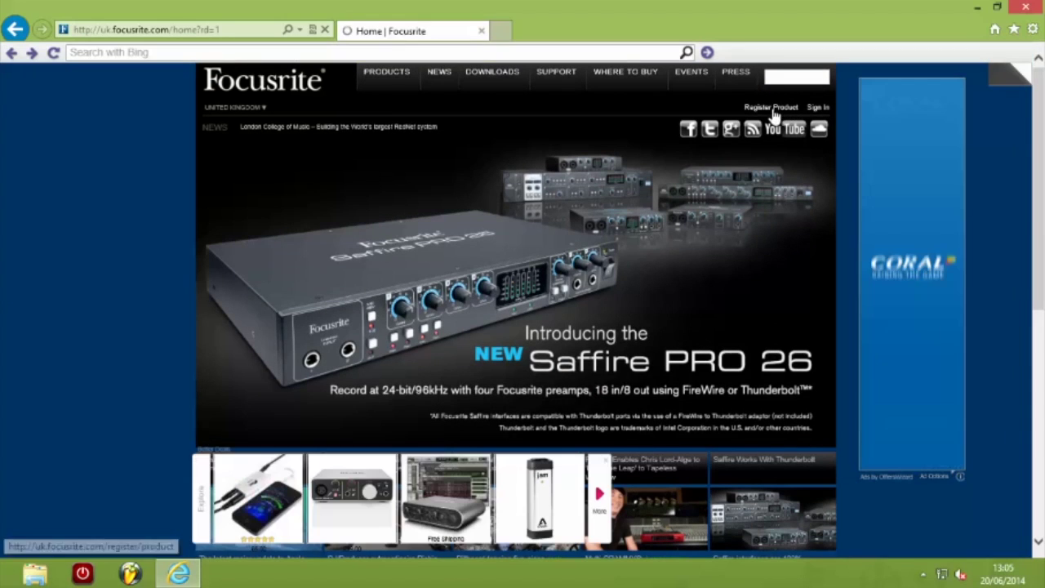
# On the product registration page, choose Scarlett 2i2 as the product.
pyautogui.click(782, 109)
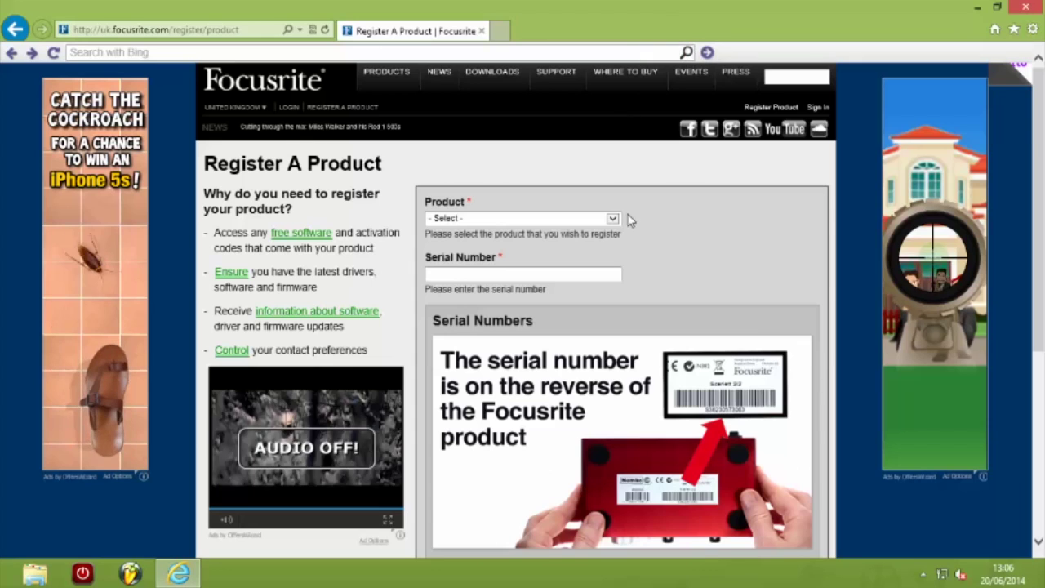
pyautogui.click(612, 218)
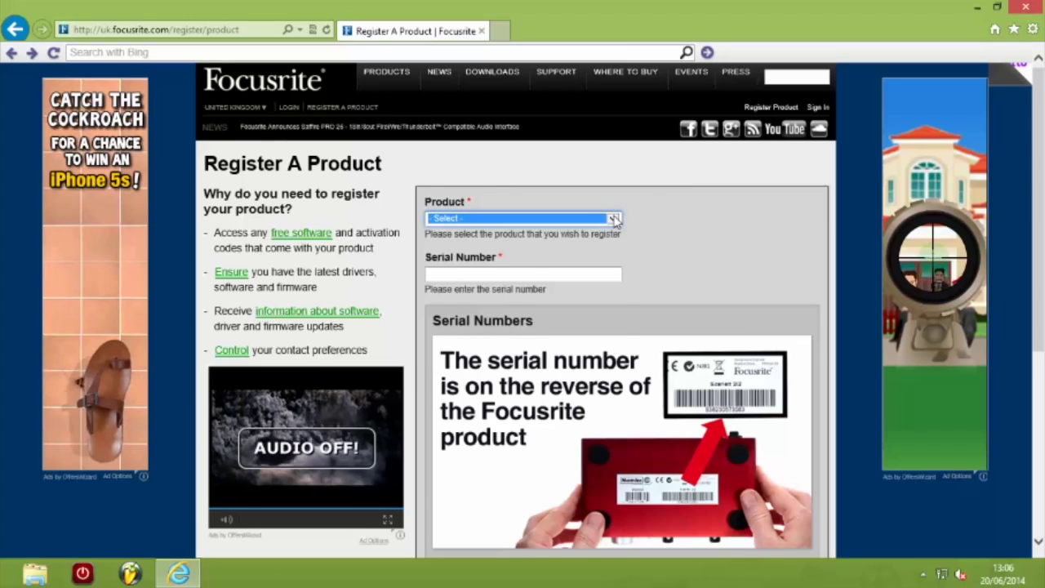
pyautogui.scroll(-6, 607, 272)
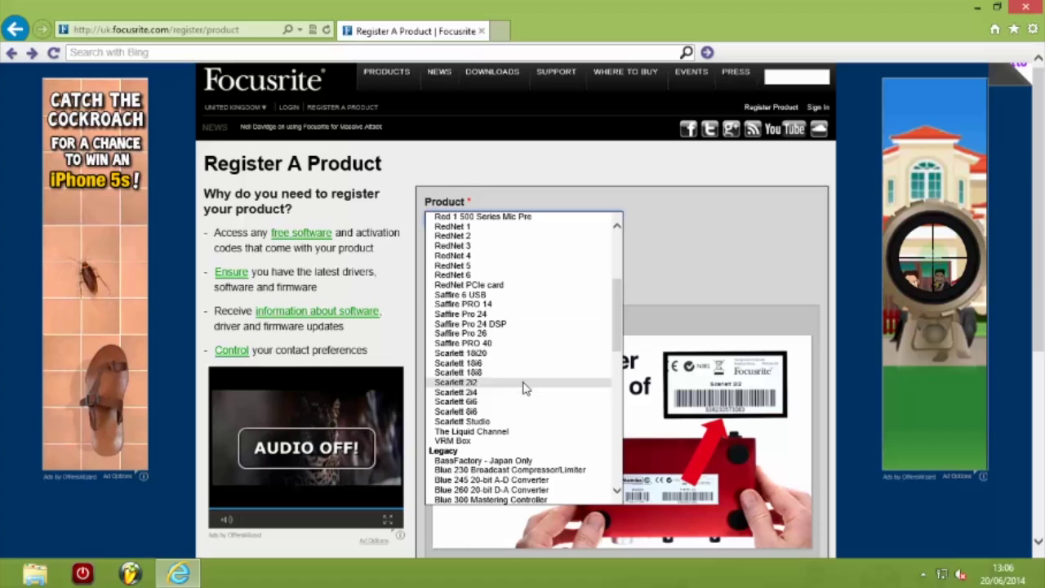
pyautogui.click(457, 382)
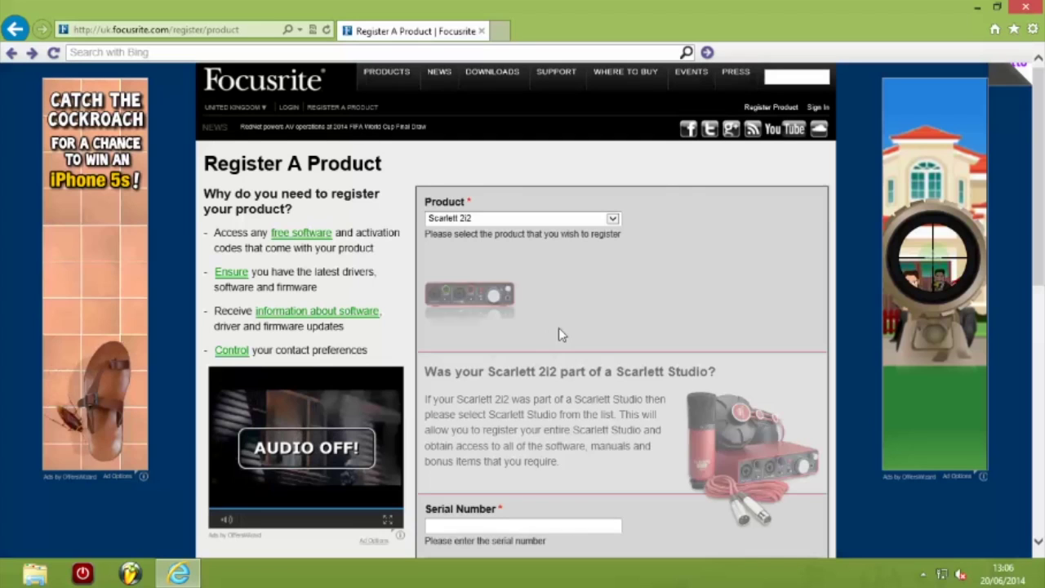
pyautogui.scroll(-3, 531, 302)
# Enter the device's serial number and the e-mail address, then submit with Get My Stuff.
pyautogui.click(526, 291)
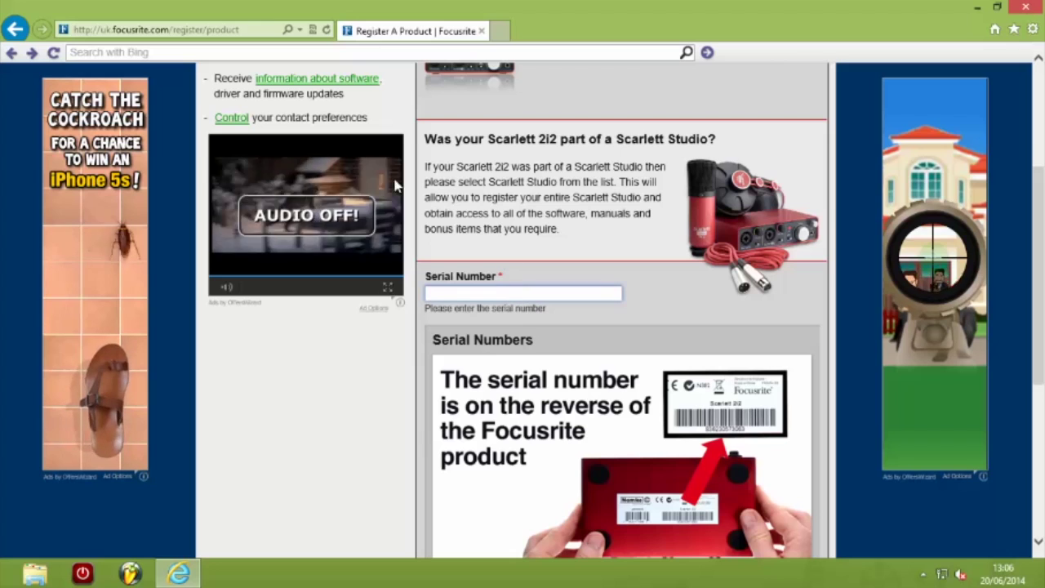
pyautogui.write('S363287207386')
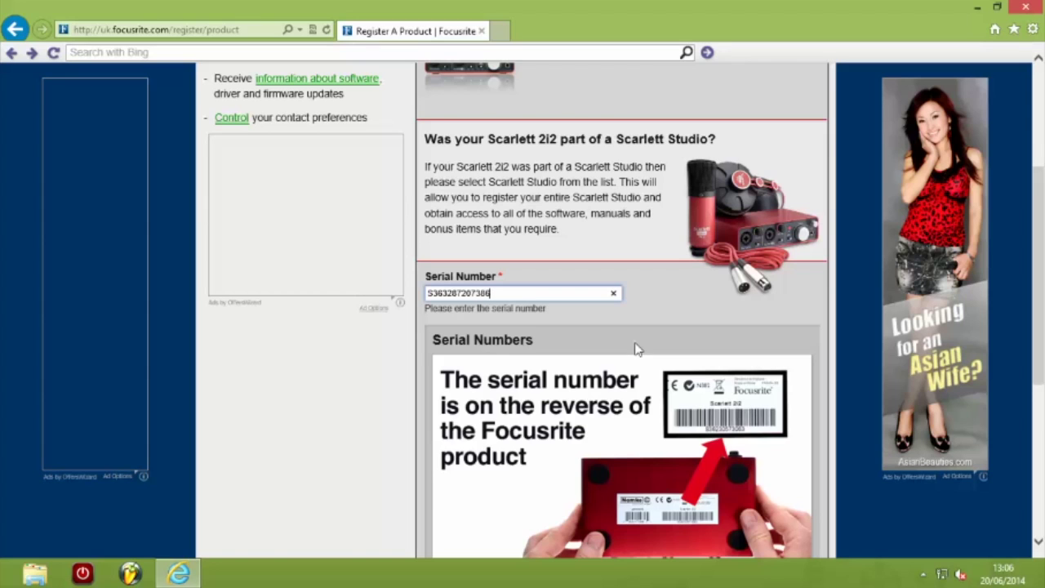
pyautogui.scroll(2, 686, 453)
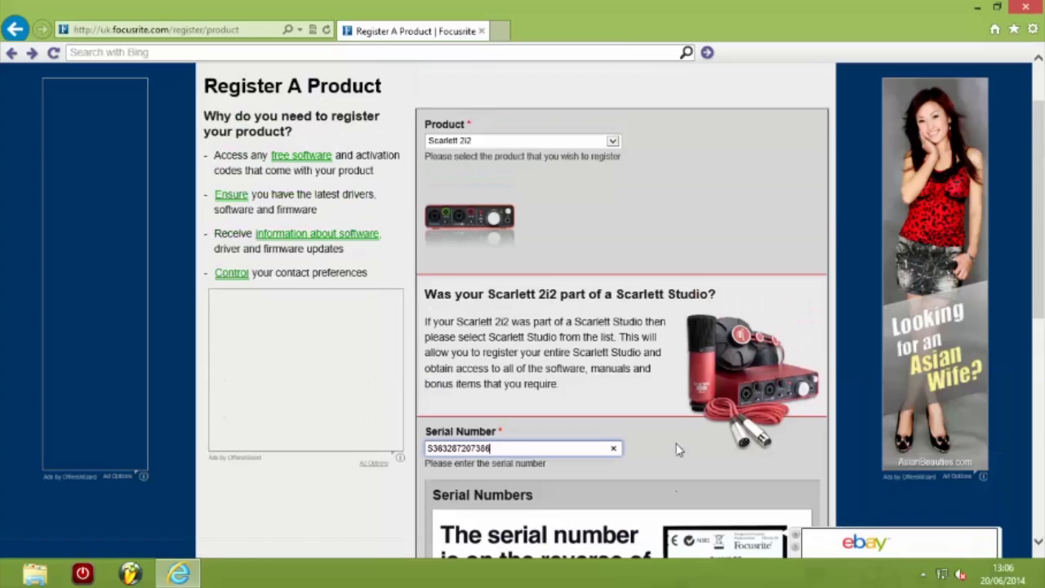
pyautogui.scroll(-2, 677, 450)
pyautogui.scroll(-5, 676, 450)
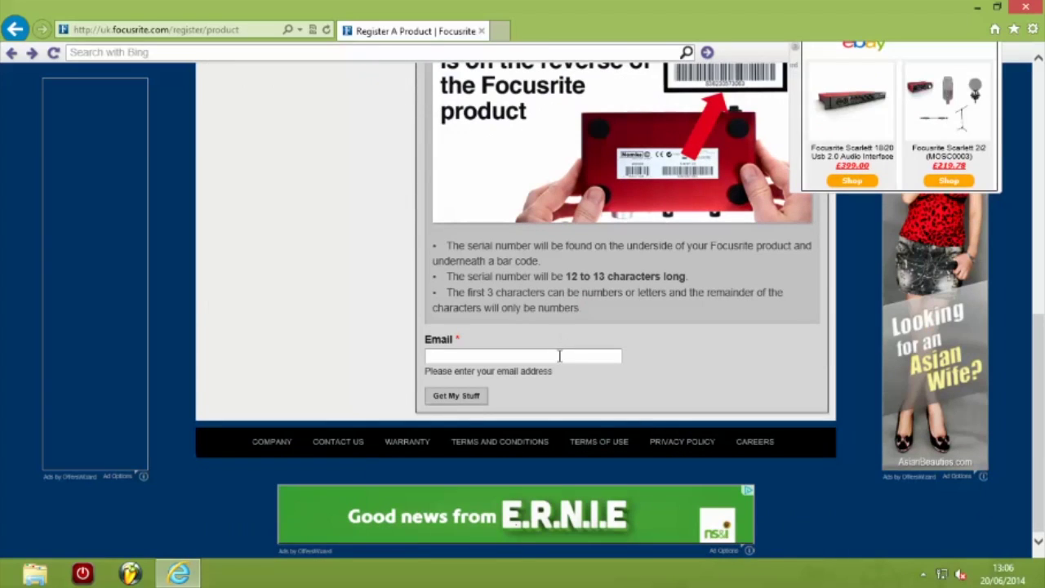
pyautogui.click(559, 356)
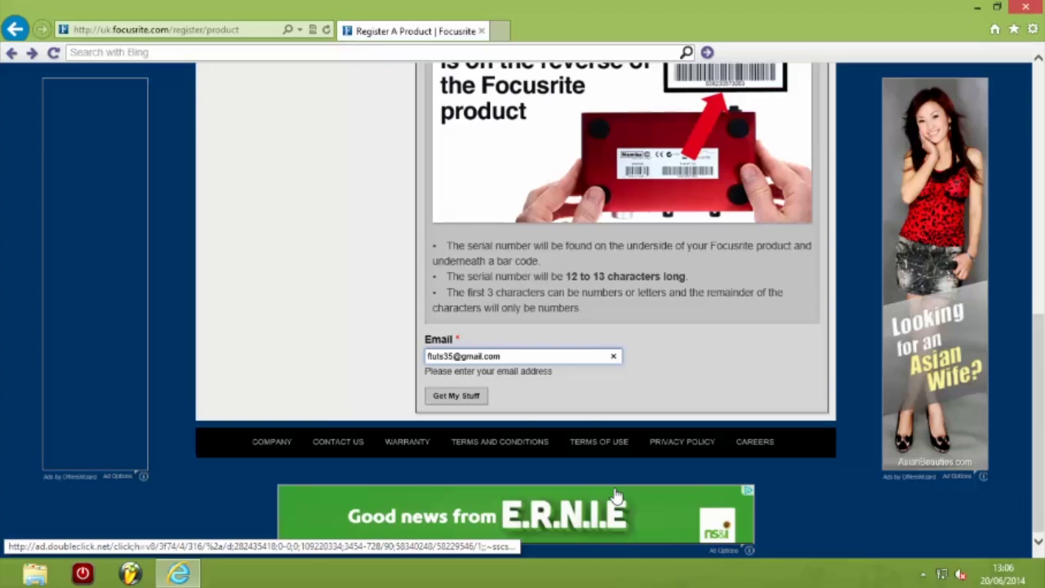
pyautogui.click(462, 400)
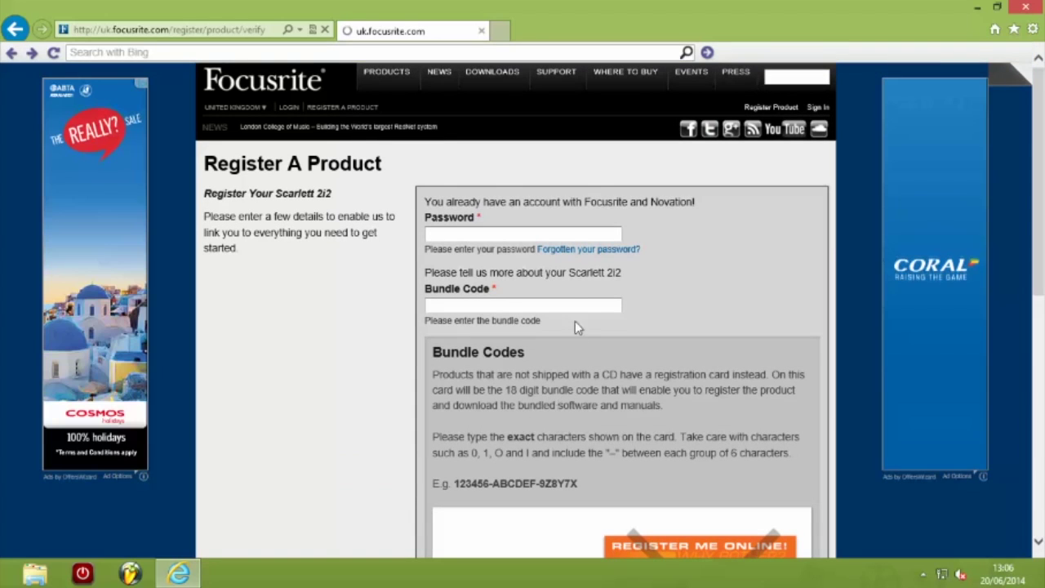
# Enter the account password and the Scarlett 2i2 bundle code.
pyautogui.click(540, 235)
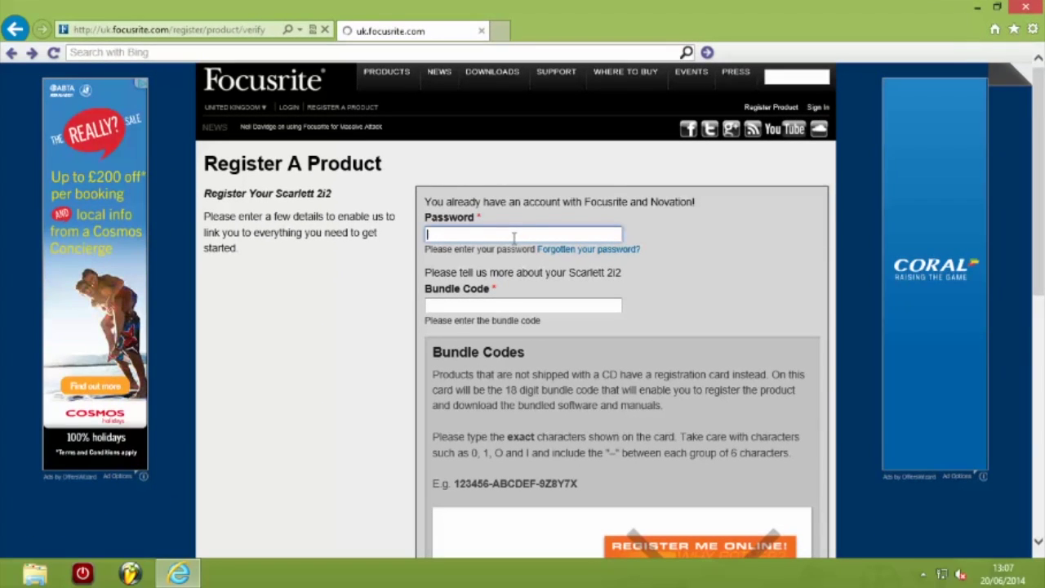
pyautogui.click(514, 235)
pyautogui.write('***')
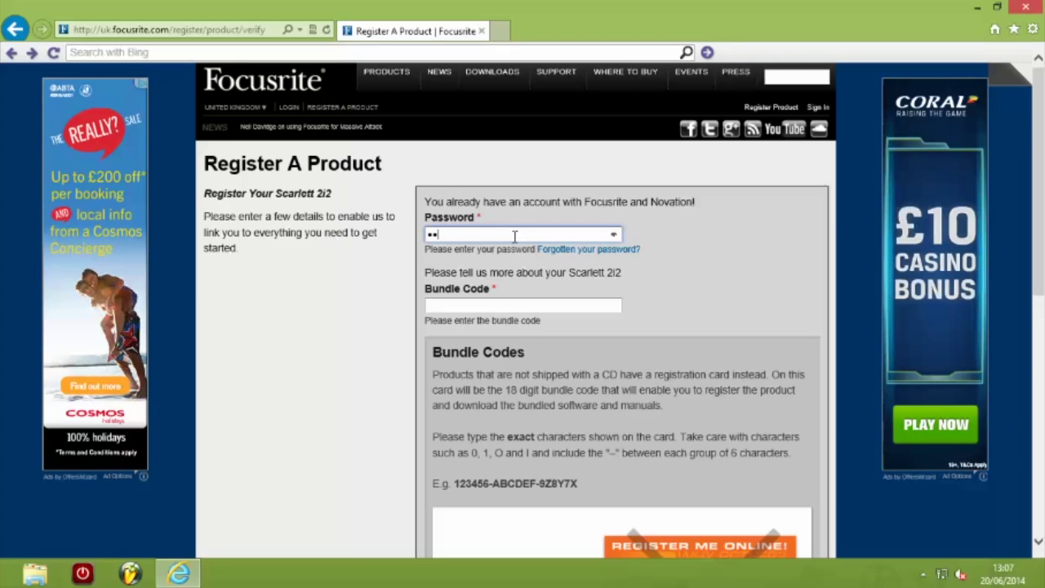
pyautogui.write('******')
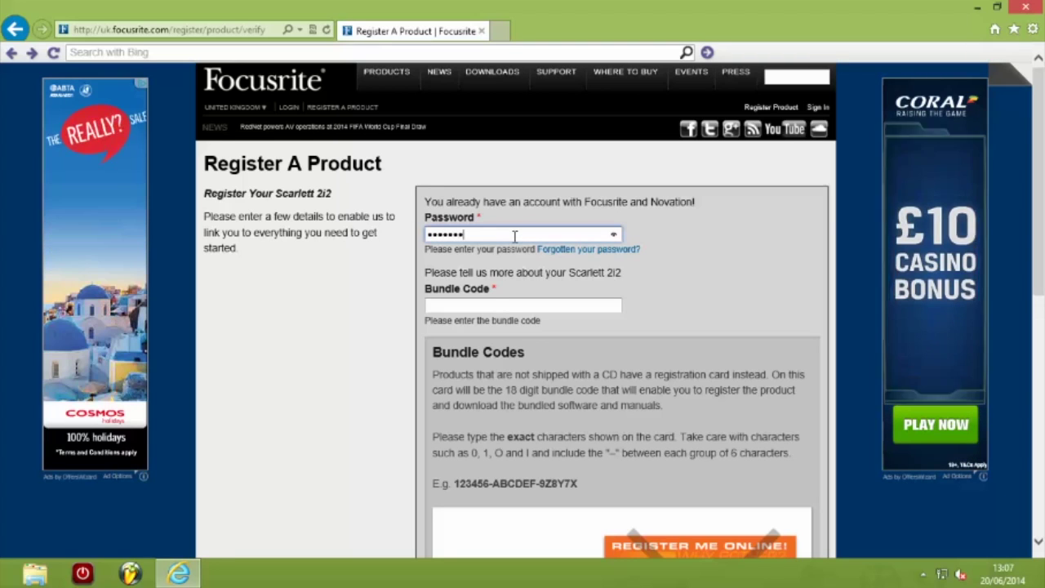
pyautogui.write('**')
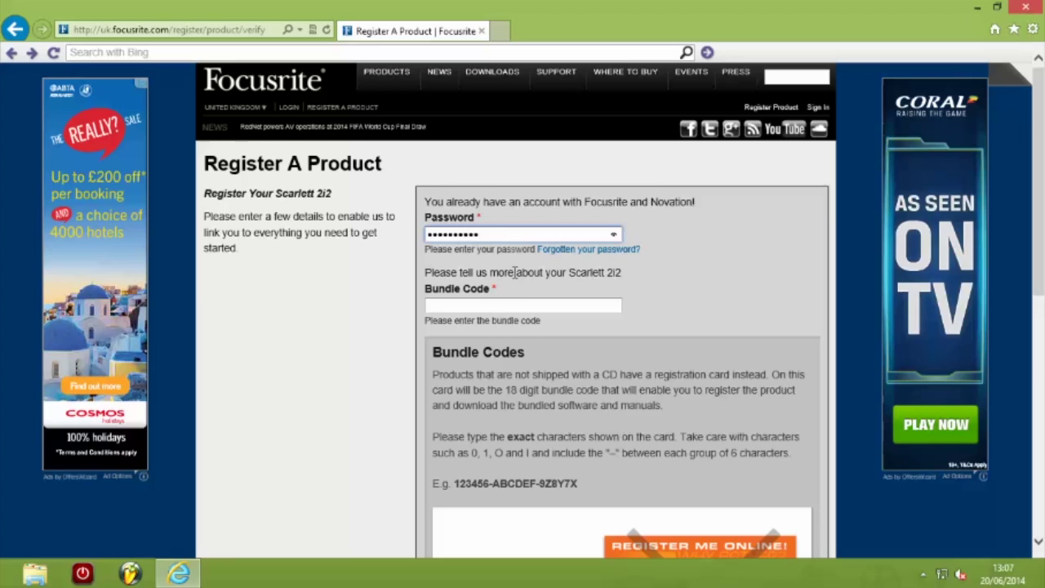
pyautogui.click(512, 307)
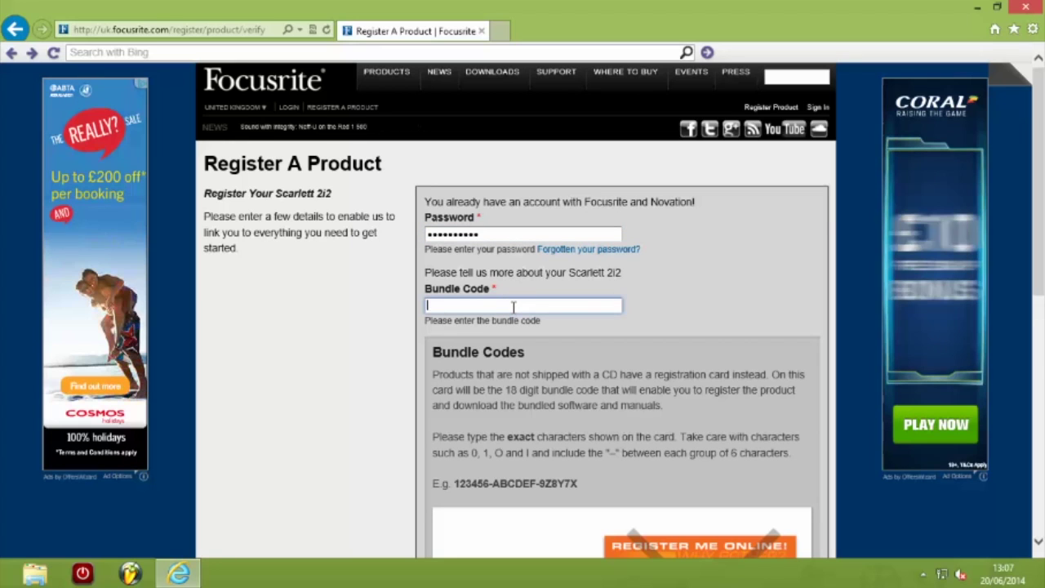
pyautogui.scroll(-2, 649, 494)
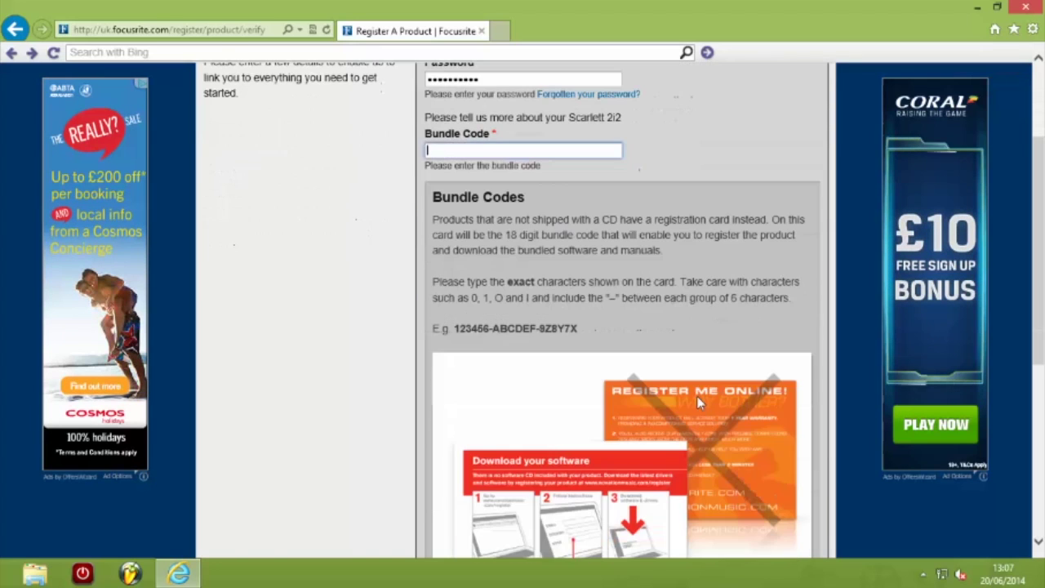
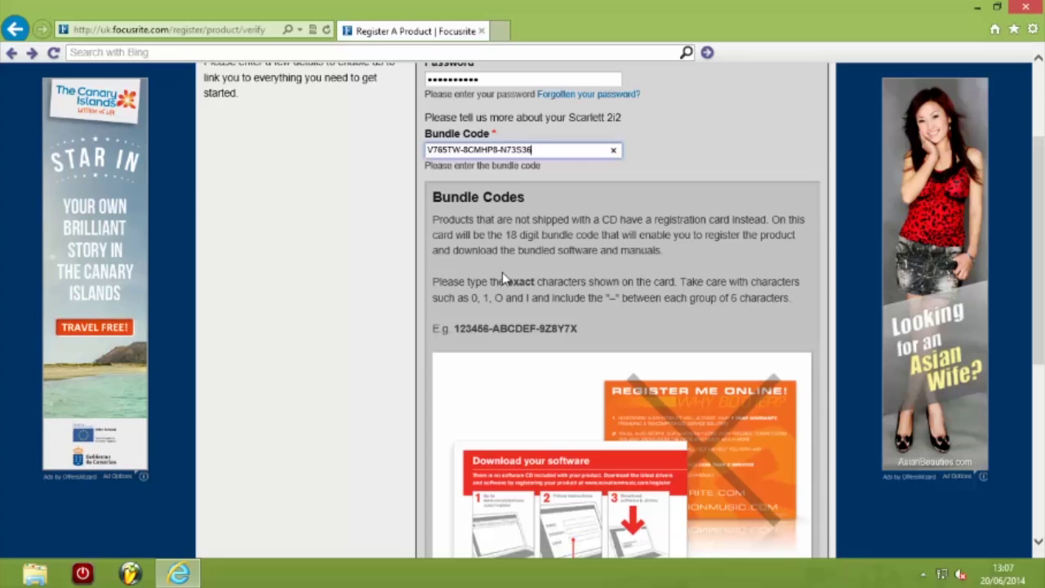
# Give Amazon as the place of purchase and submit the registration.
pyautogui.scroll(-5, 503, 274)
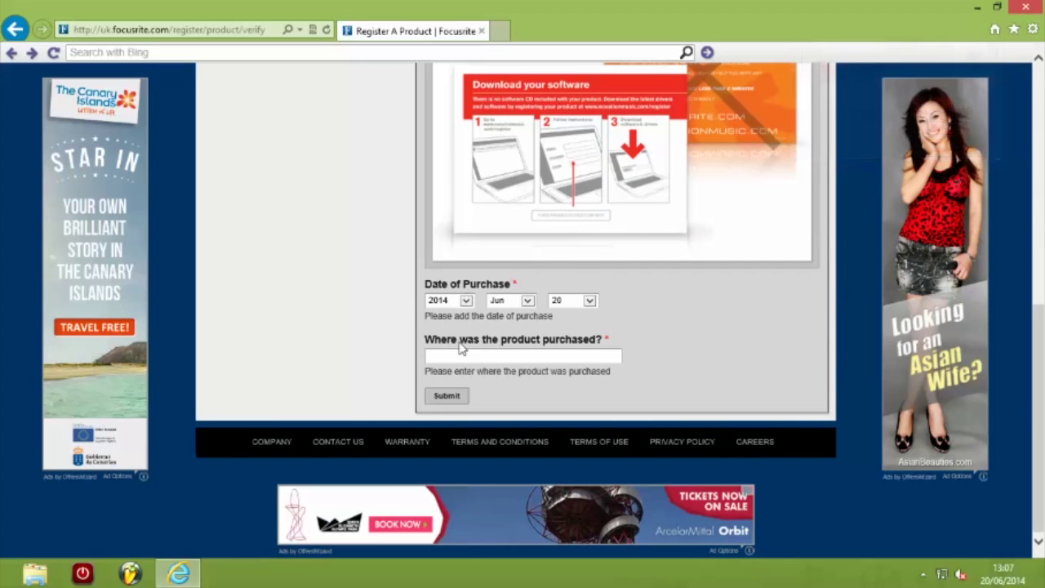
pyautogui.click(457, 354)
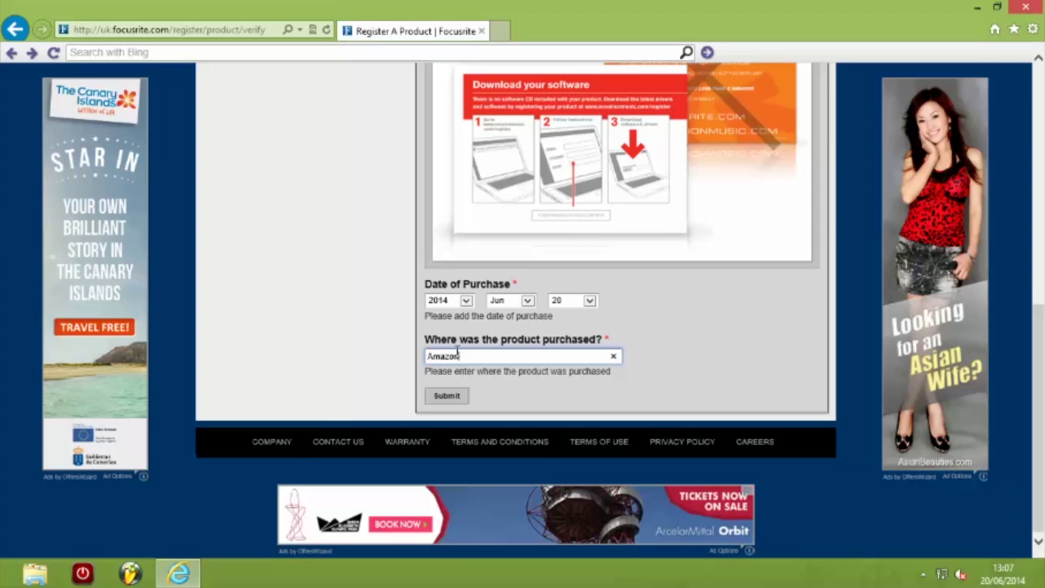
pyautogui.click(447, 396)
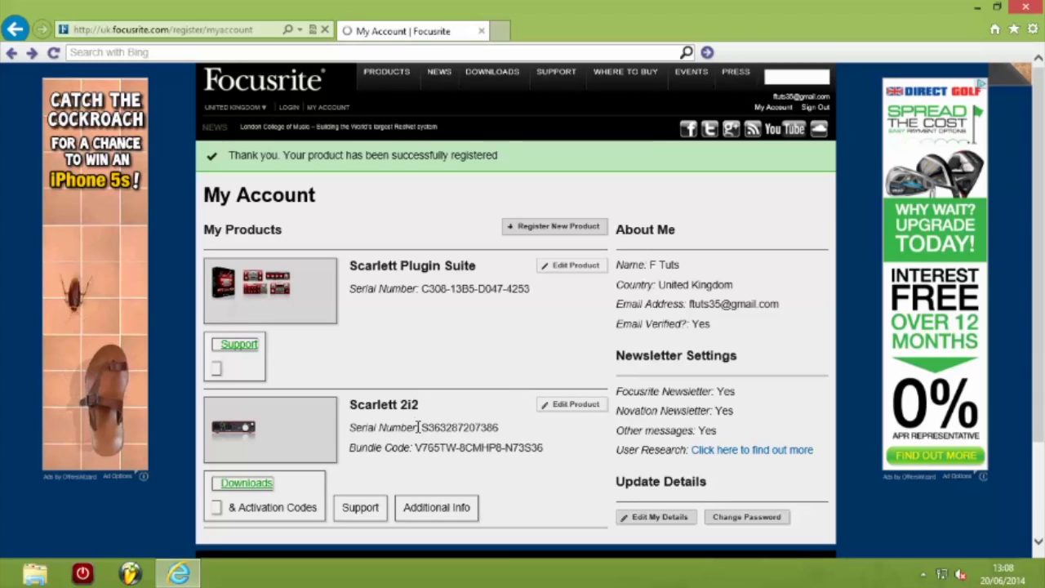
# Highlight the Scarlett 2i2's serial number and bundle code on My Account.
pyautogui.moveTo(419, 427); pyautogui.dragTo(497, 430)
pyautogui.click(496, 428)
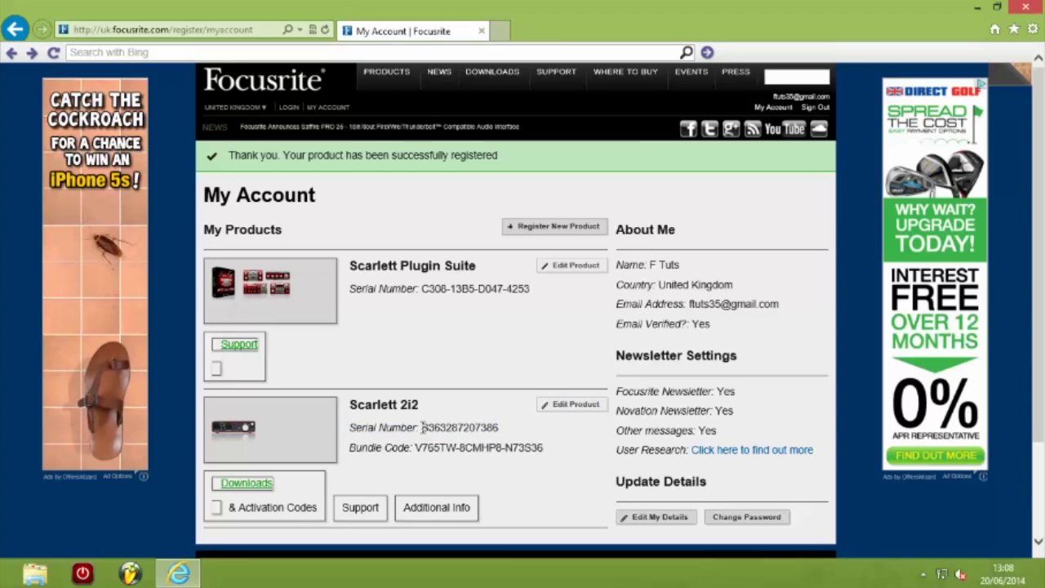
pyautogui.doubleClick(457, 427)
pyautogui.click(421, 427)
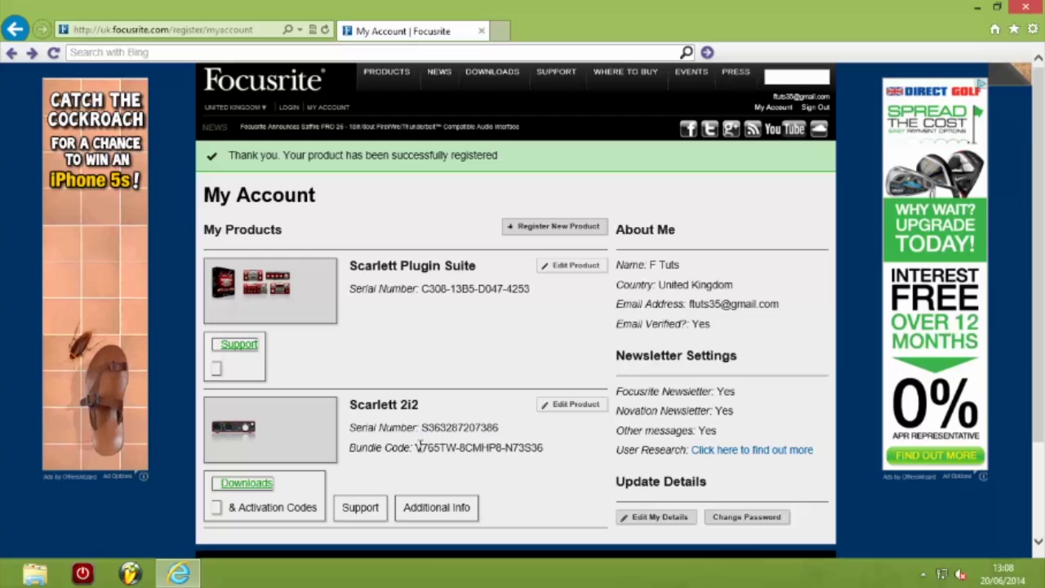
pyautogui.moveTo(416, 448)
pyautogui.mouseDown()
pyautogui.moveTo(543, 448)
pyautogui.moveTo(423, 447)
pyautogui.mouseUp()
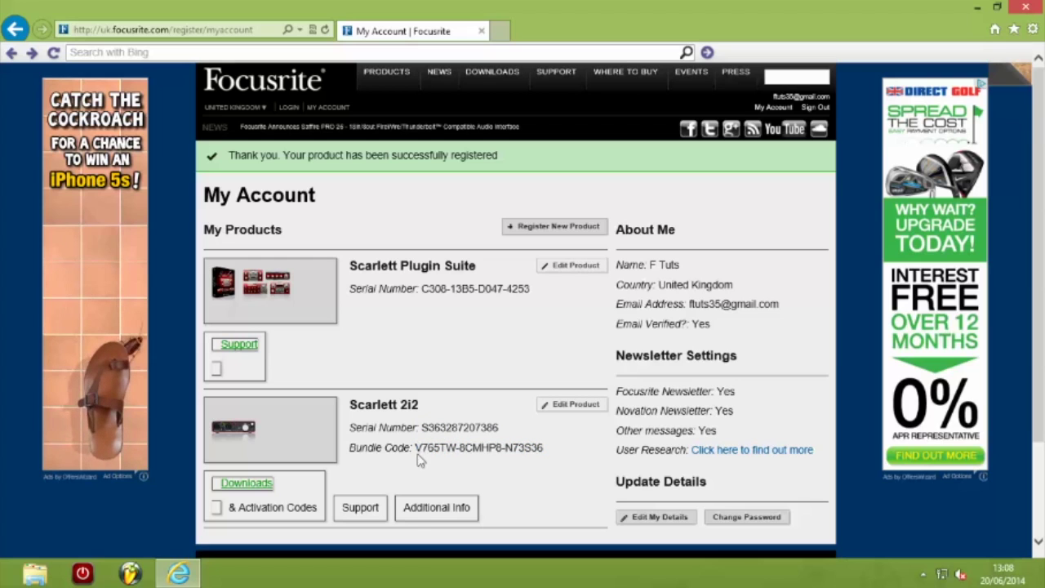
# Browse the Additional Info and Support tabs, then show Downloads & Activation Codes.
pyautogui.click(412, 515)
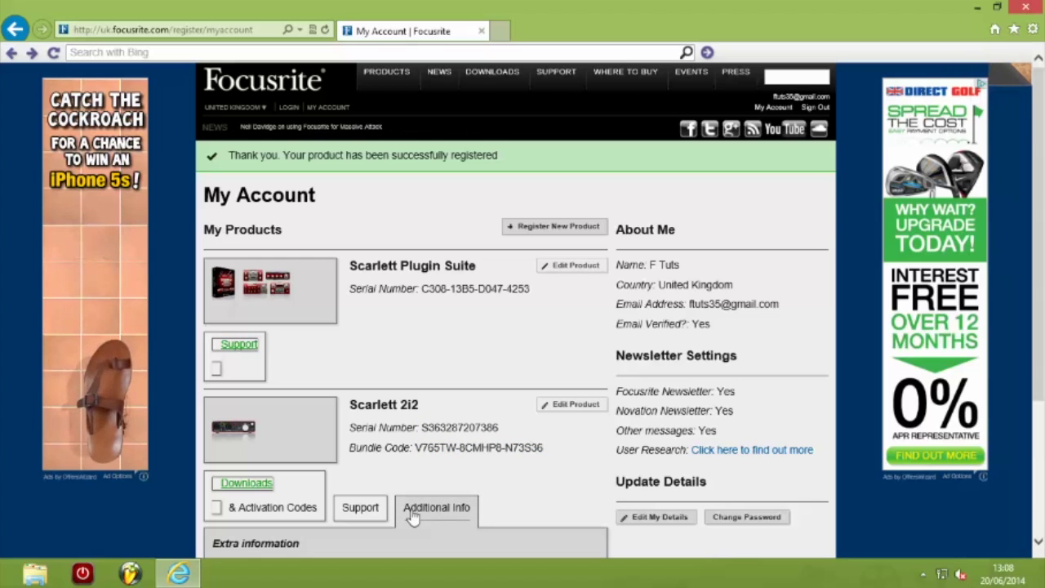
pyautogui.scroll(-3, 411, 516)
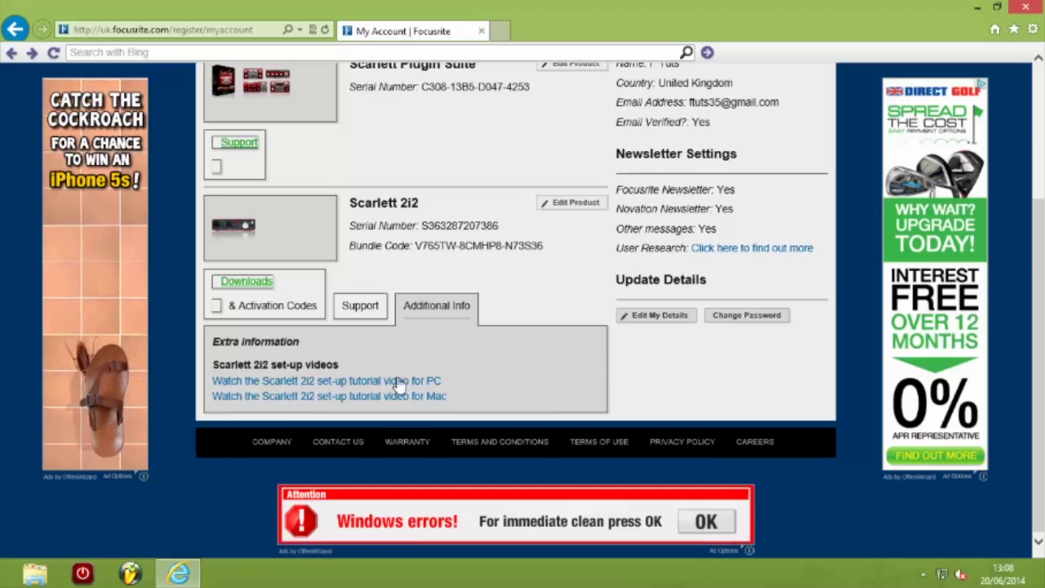
pyautogui.click(363, 307)
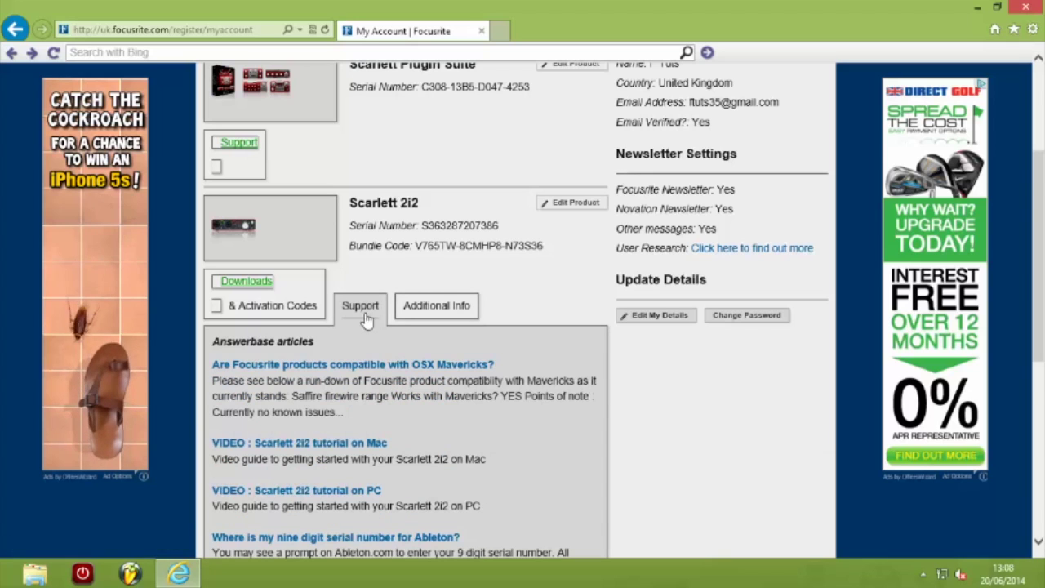
pyautogui.scroll(-3, 364, 309)
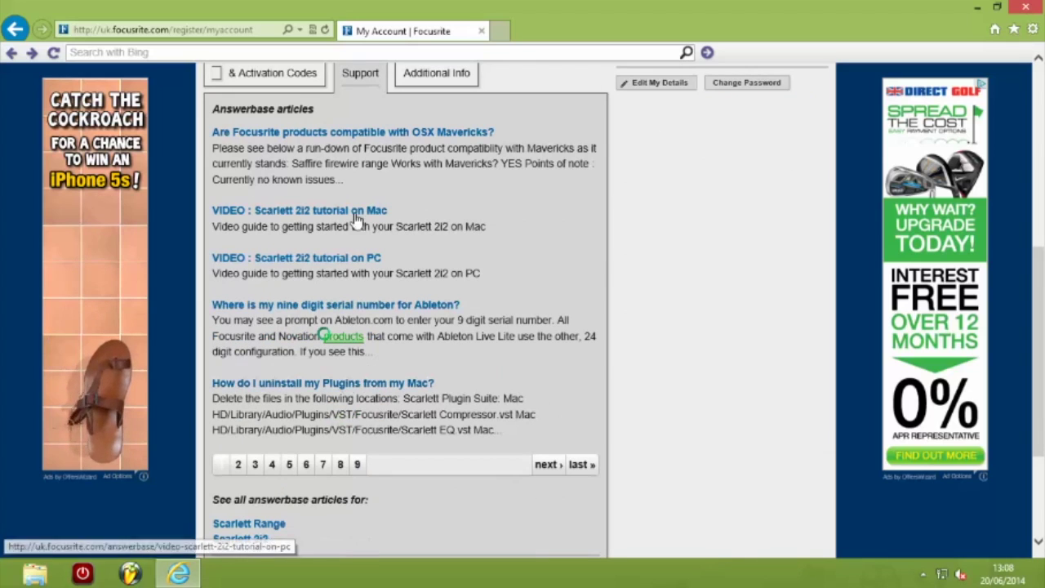
pyautogui.scroll(3, 326, 359)
pyautogui.click(276, 308)
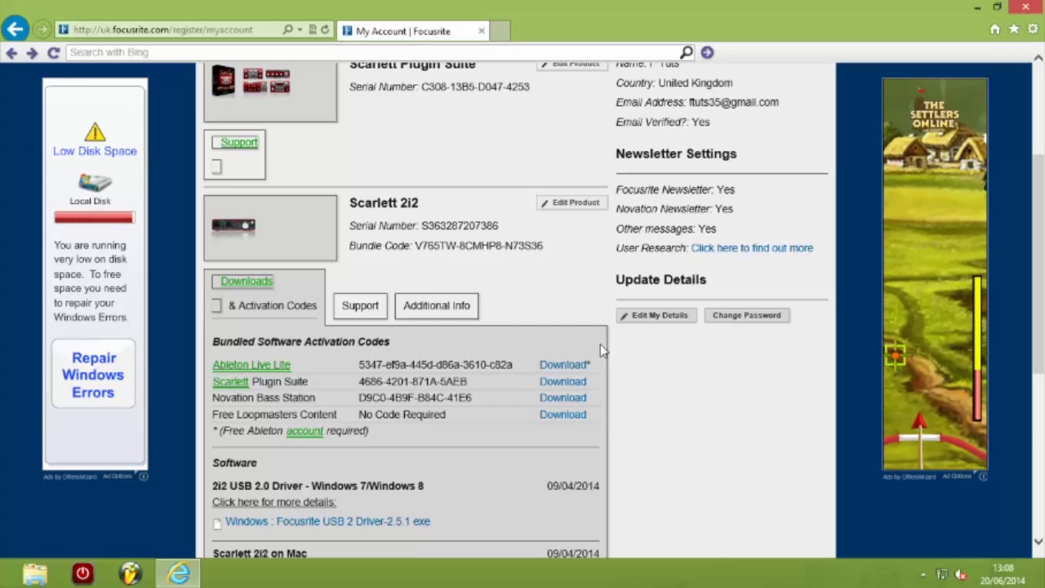
# Copy the Ableton Live Lite code and open the downloaded ableton_live_lite_9.1.2_32.zip.
pyautogui.doubleClick(506, 365)
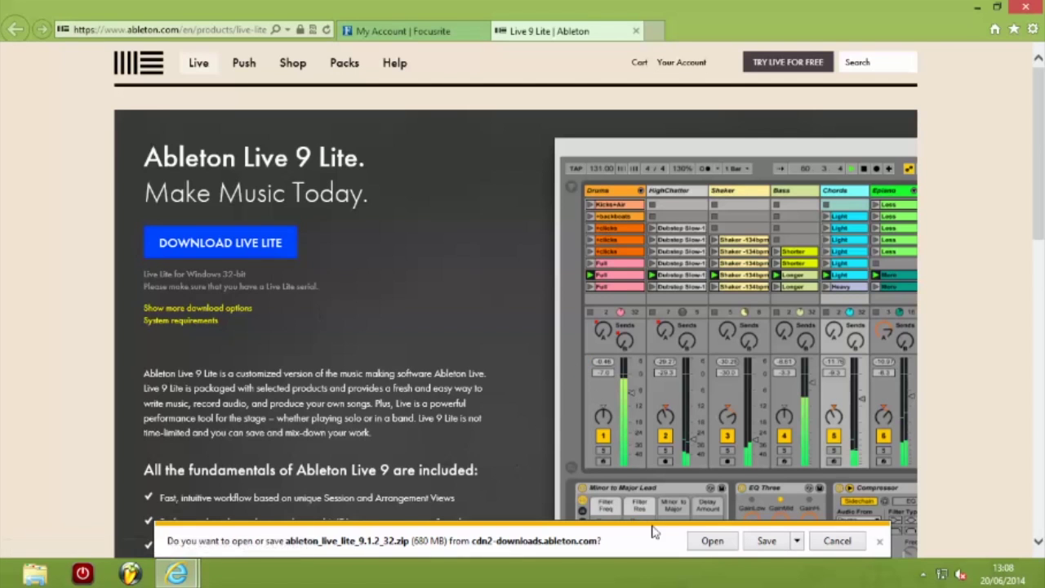
pyautogui.click(701, 542)
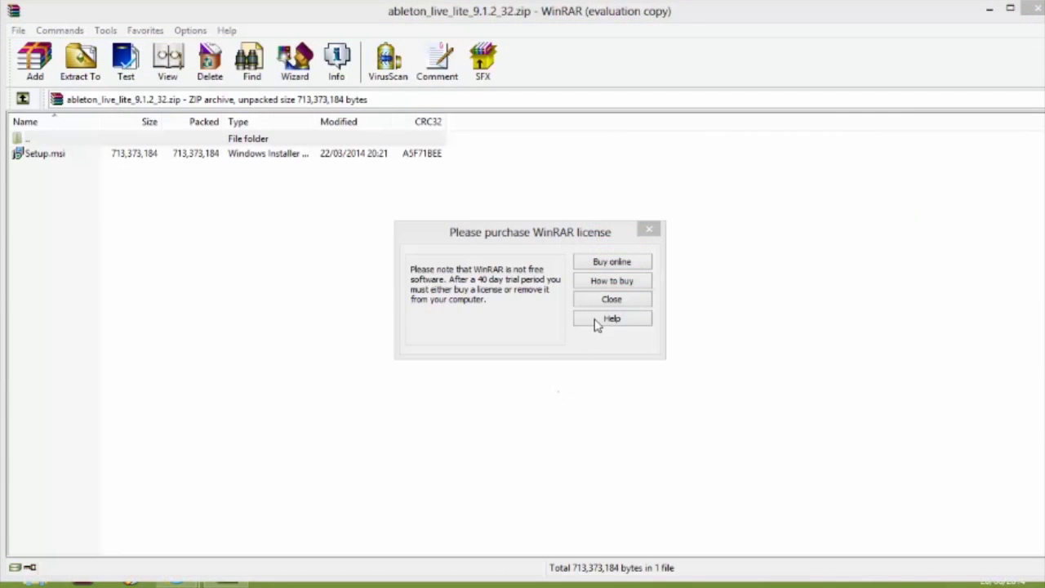
# Dismiss the WinRAR licence reminder and run Setup.msi from the archive.
pyautogui.click(609, 302)
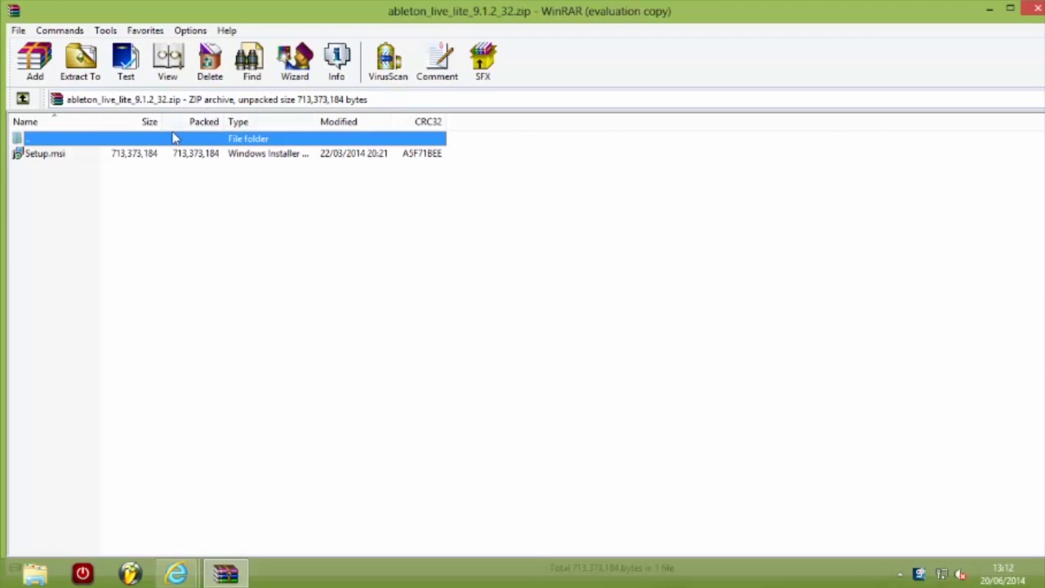
pyautogui.click(49, 158)
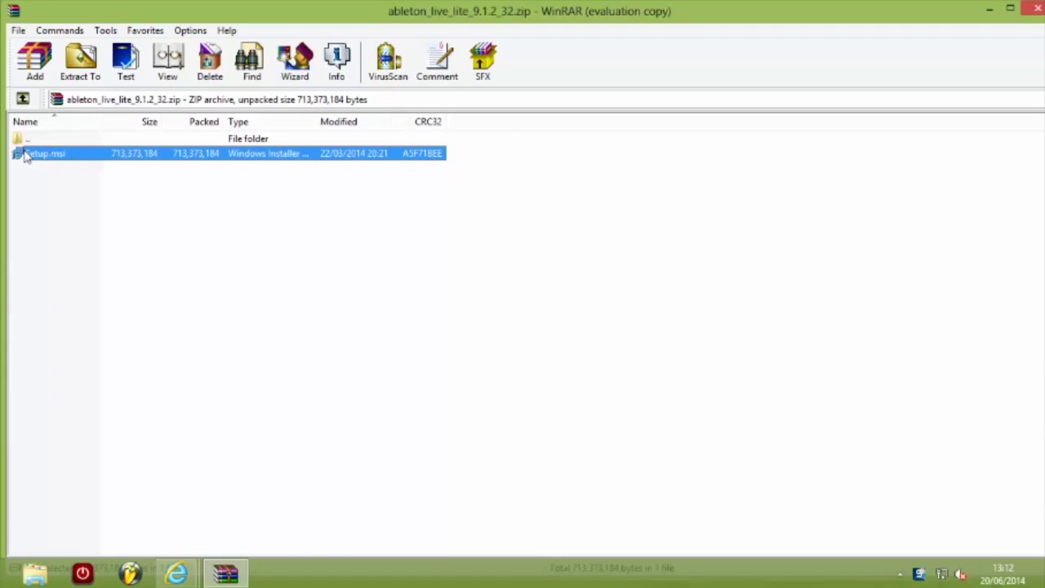
pyautogui.doubleClick(67, 158)
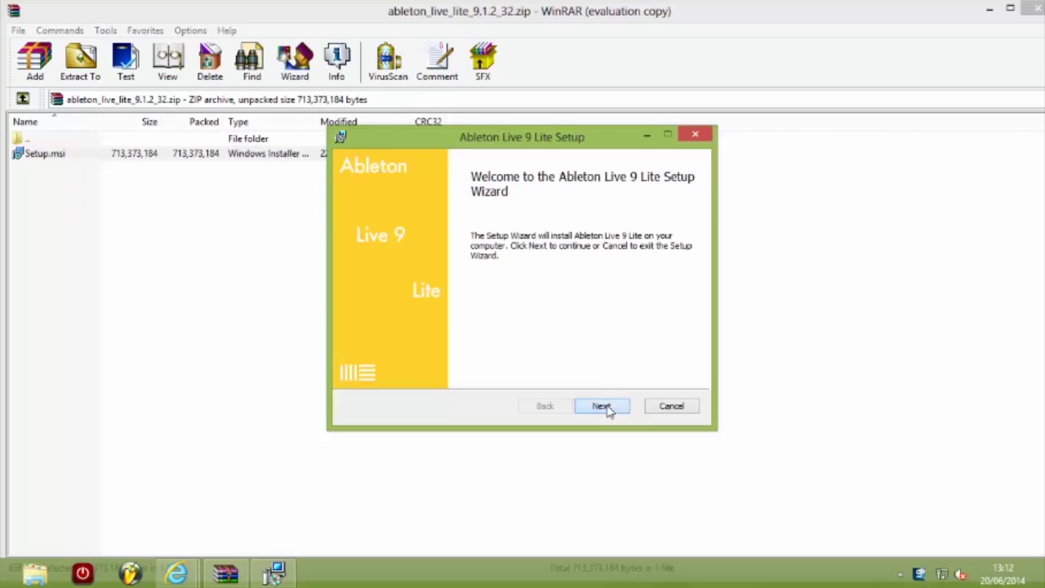
# Step through the setup wizard, accepting the licence terms and default folder, and install.
pyautogui.click(602, 406)
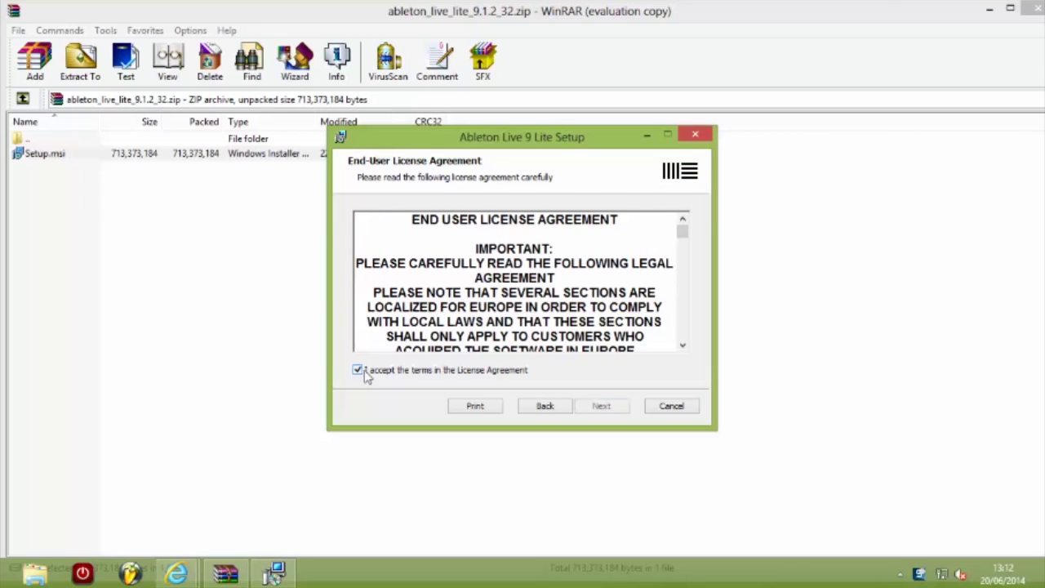
pyautogui.click(602, 406)
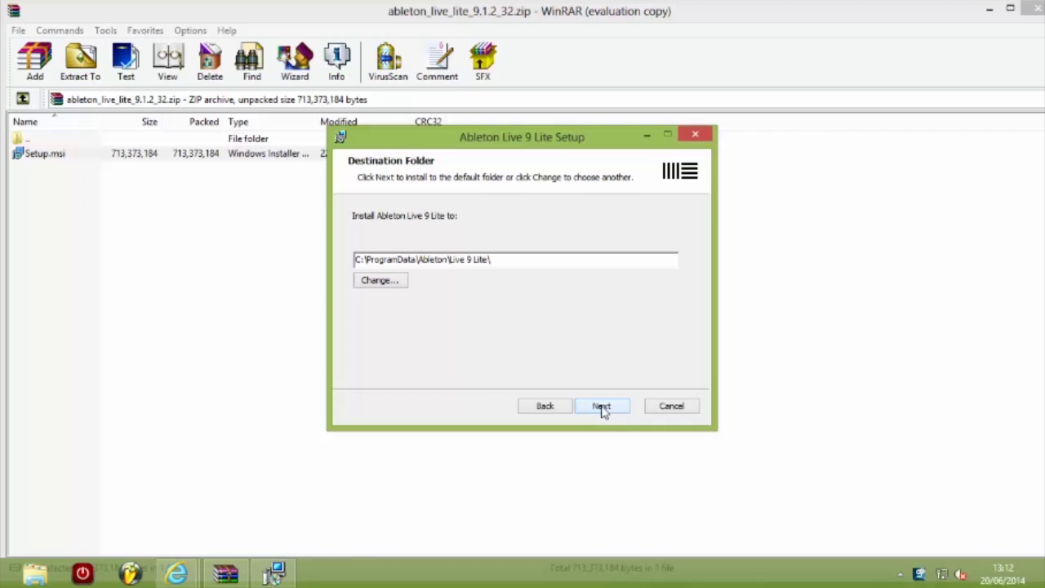
pyautogui.click(602, 406)
pyautogui.click(602, 407)
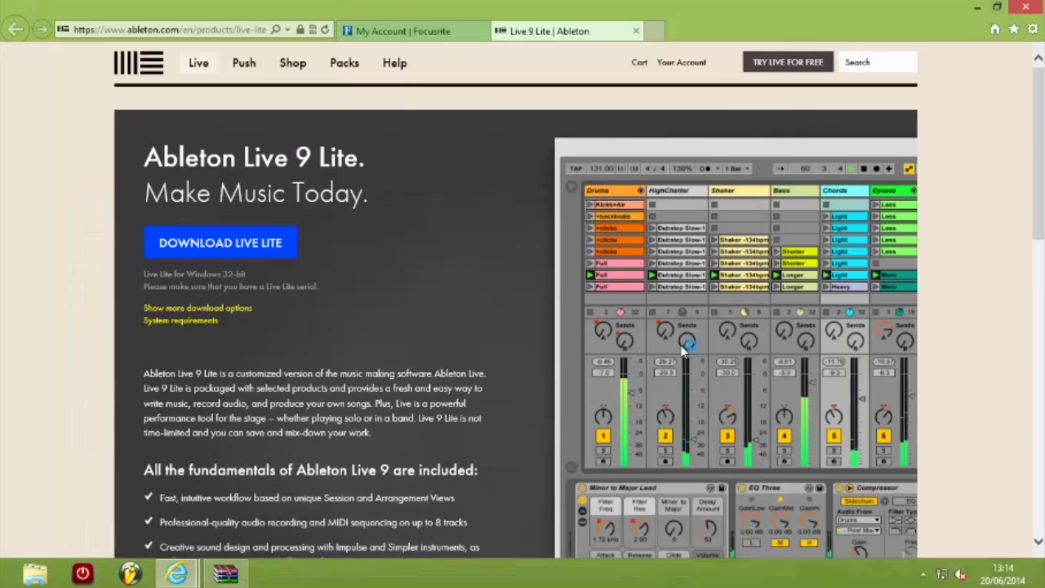
# Minimize the browser, launch Live 9 Lite and choose Authorize with ableton.com.
pyautogui.click(977, 7)
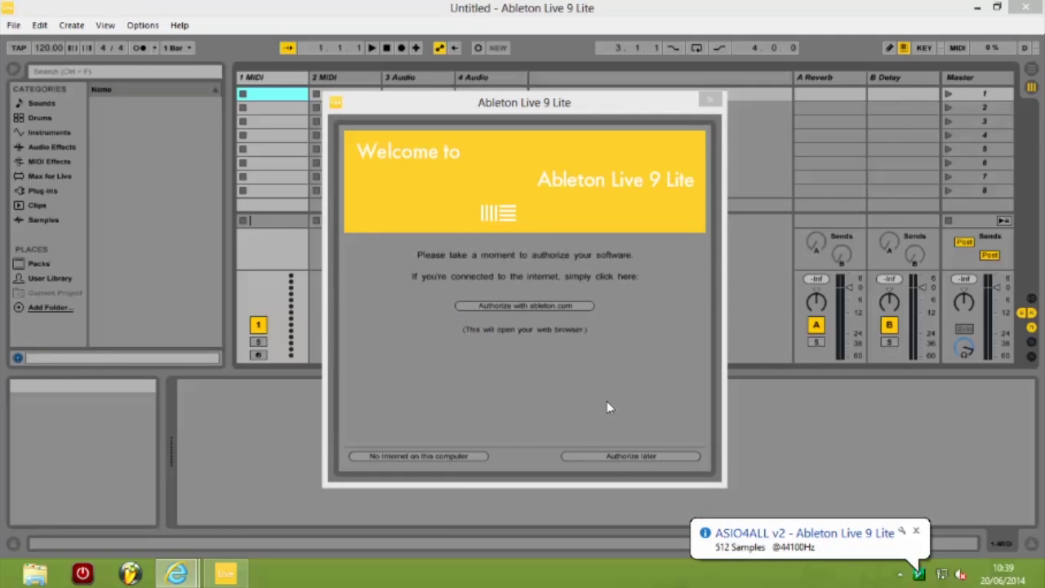
pyautogui.click(539, 306)
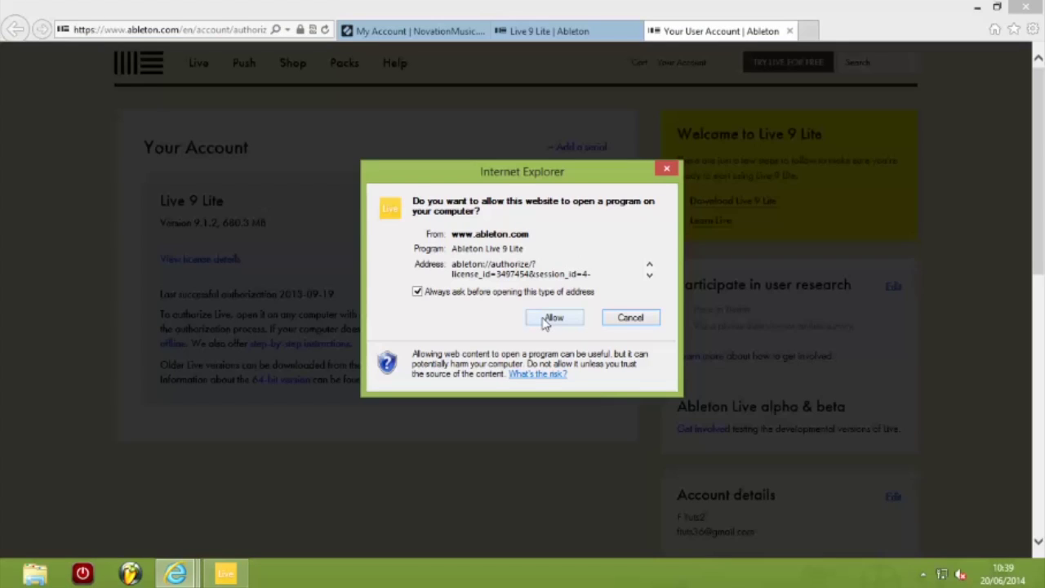
# Allow the site to open Live and log in to the Ableton account.
pyautogui.click(547, 318)
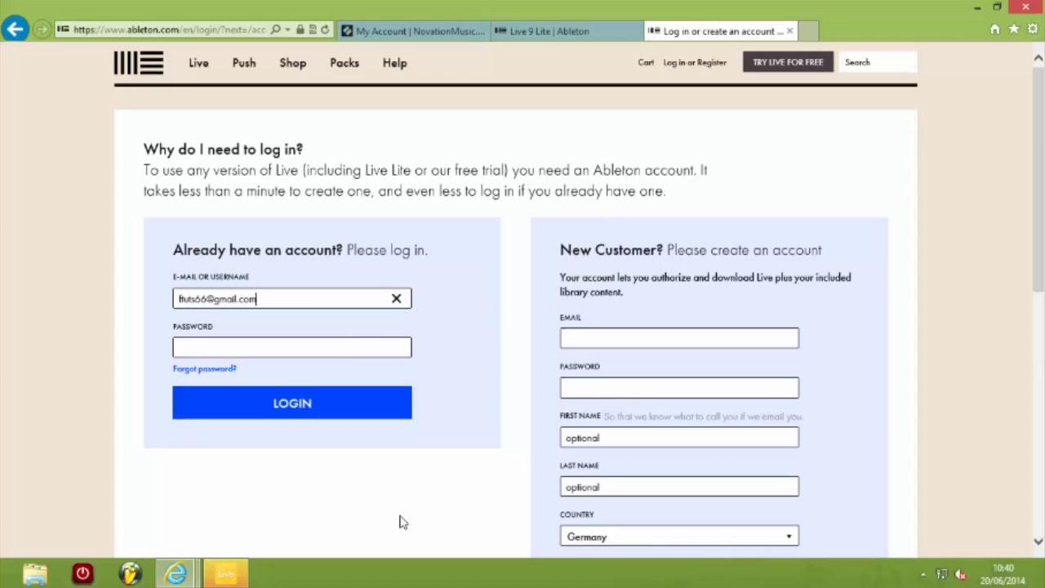
pyautogui.click(350, 351)
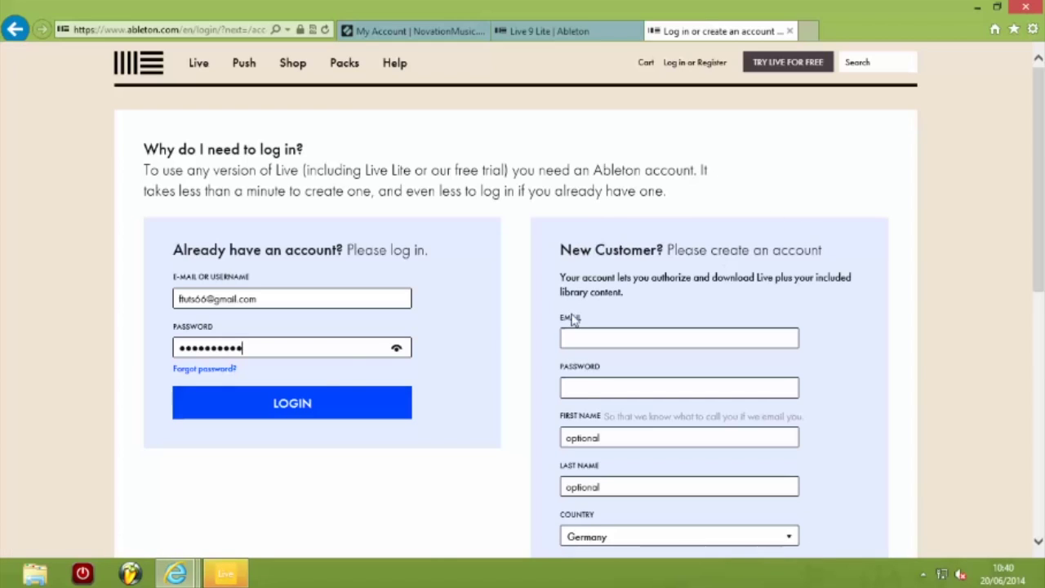
pyautogui.click(303, 403)
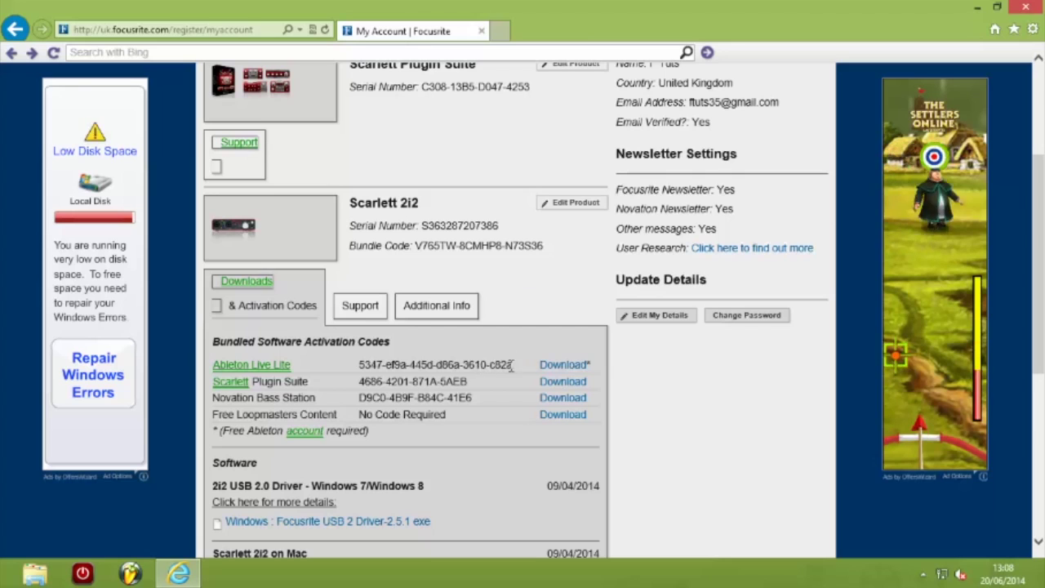
# Copy the Live Lite serial from the Focusrite account and register it on ableton.com.
pyautogui.moveTo(512, 365); pyautogui.dragTo(358, 365)
pyautogui.click(521, 337)
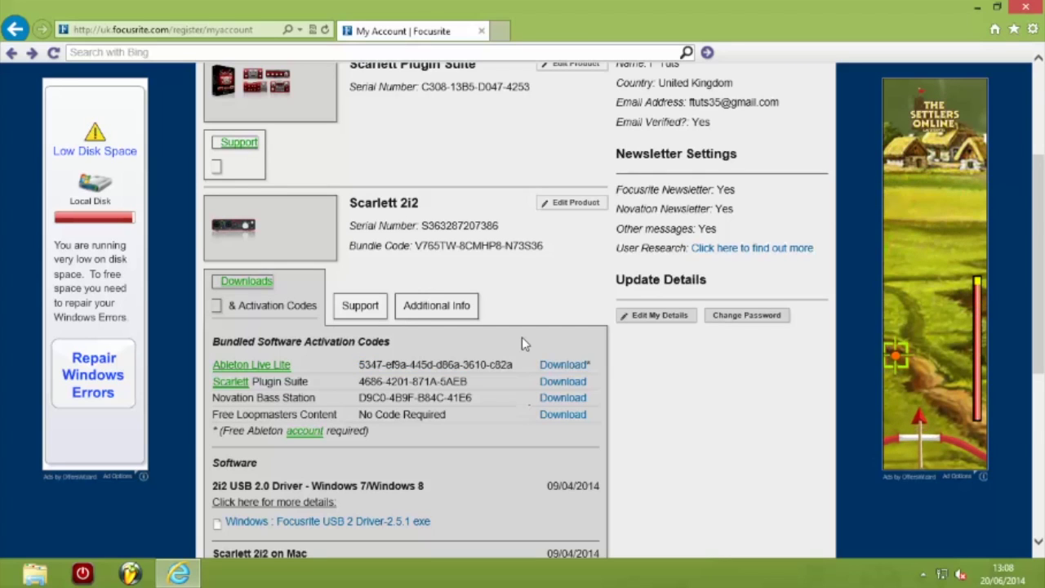
pyautogui.moveTo(513, 364); pyautogui.dragTo(357, 368)
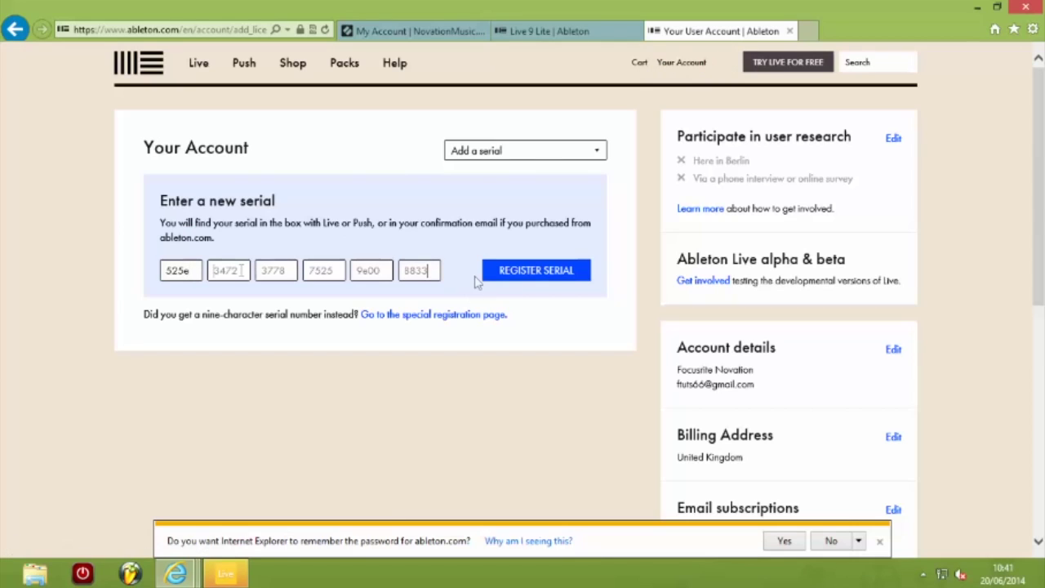
pyautogui.click(543, 275)
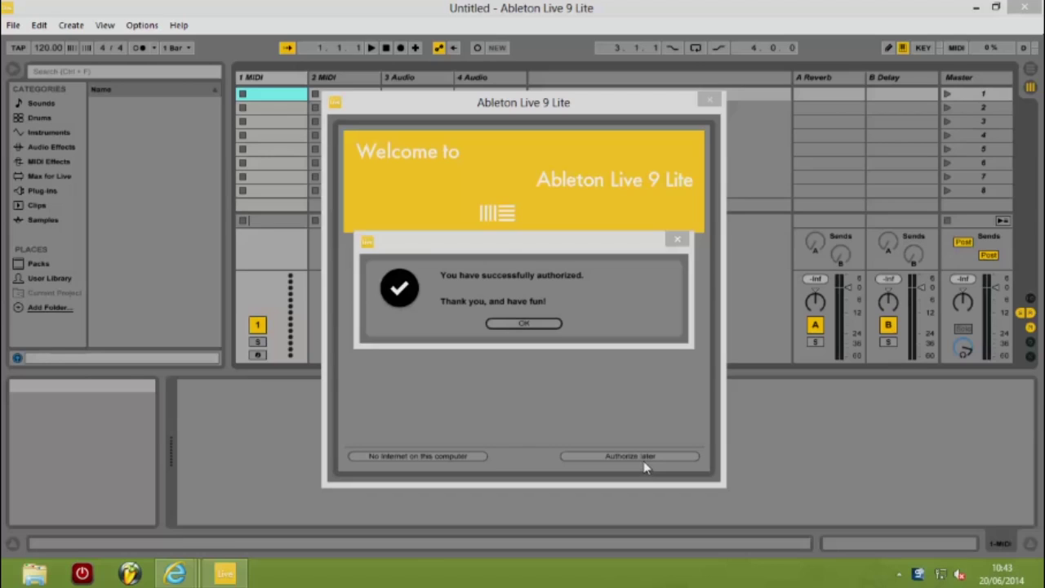
# Confirm the successful authorization message and let the Core Library scan complete.
pyautogui.click(514, 323)
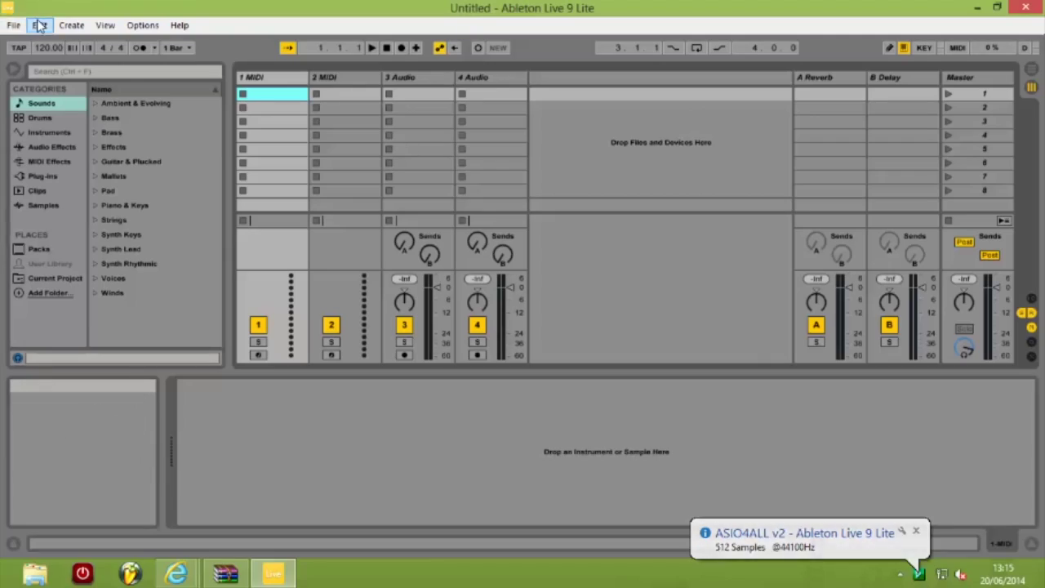
# In Preferences > Audio, choose Focusrite USB 2.0 Audio Driver as the audio device.
pyautogui.click(144, 26)
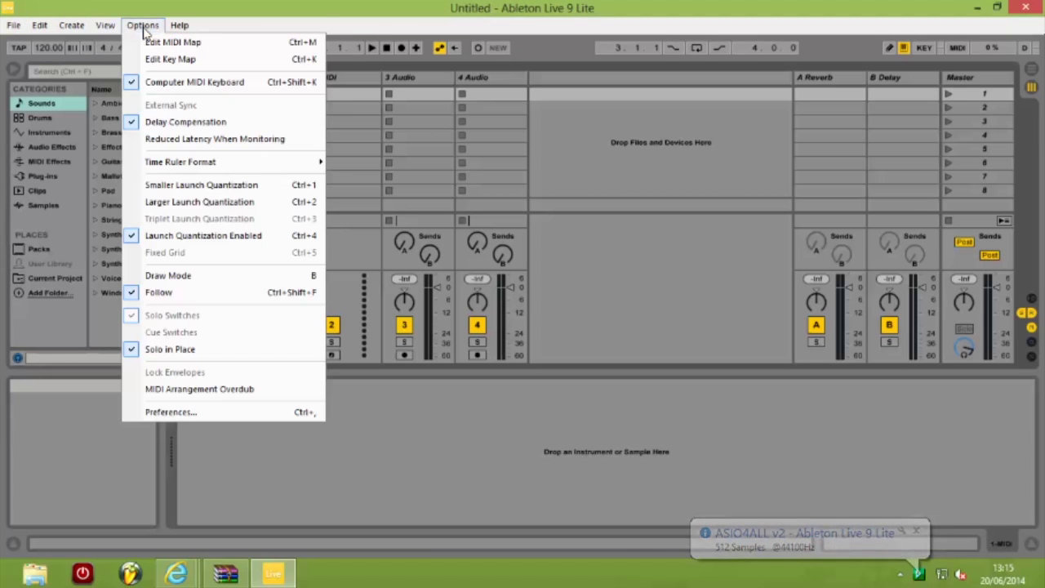
pyautogui.click(173, 412)
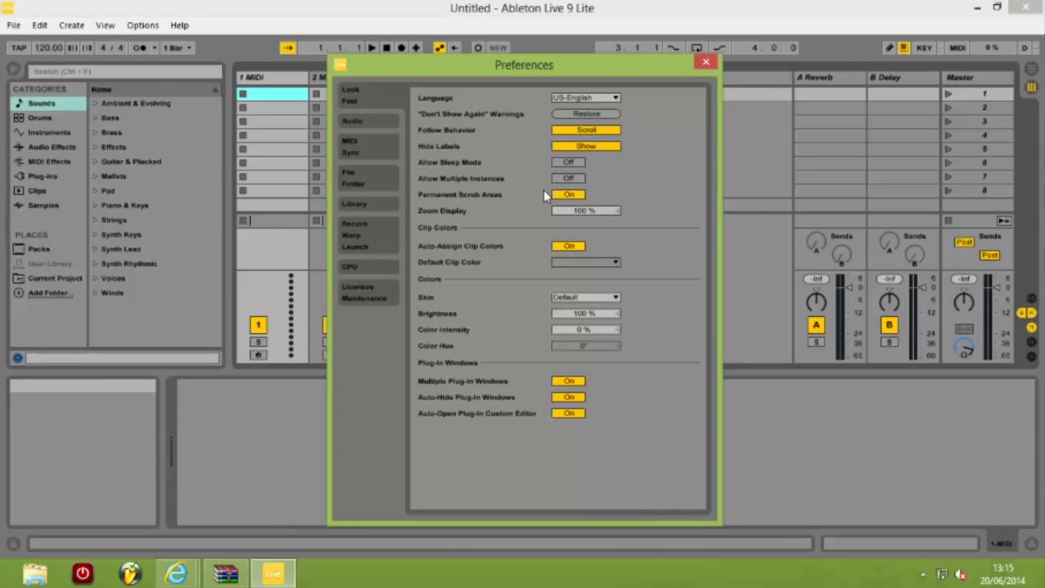
pyautogui.click(356, 122)
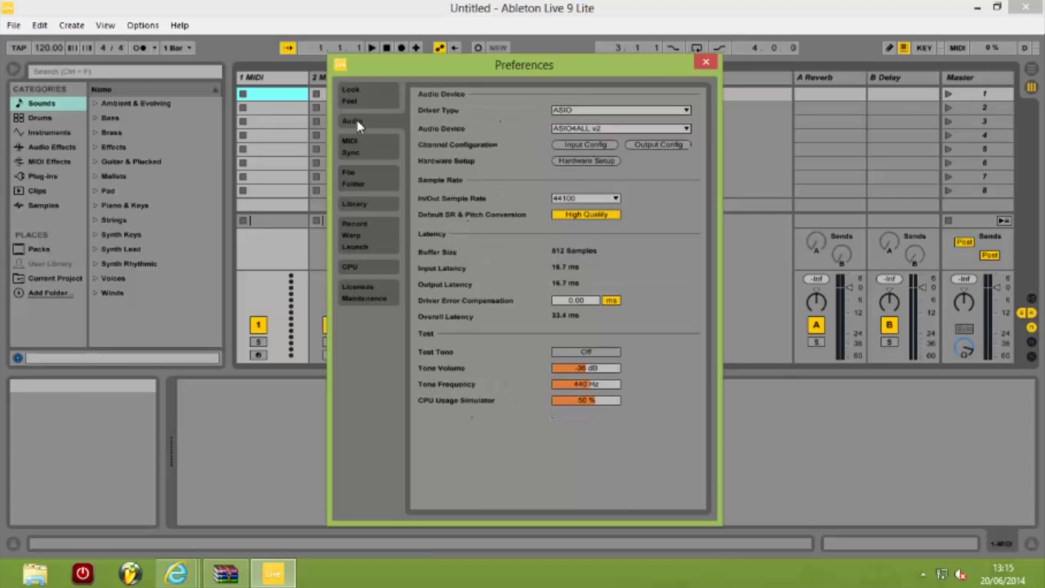
pyautogui.click(615, 127)
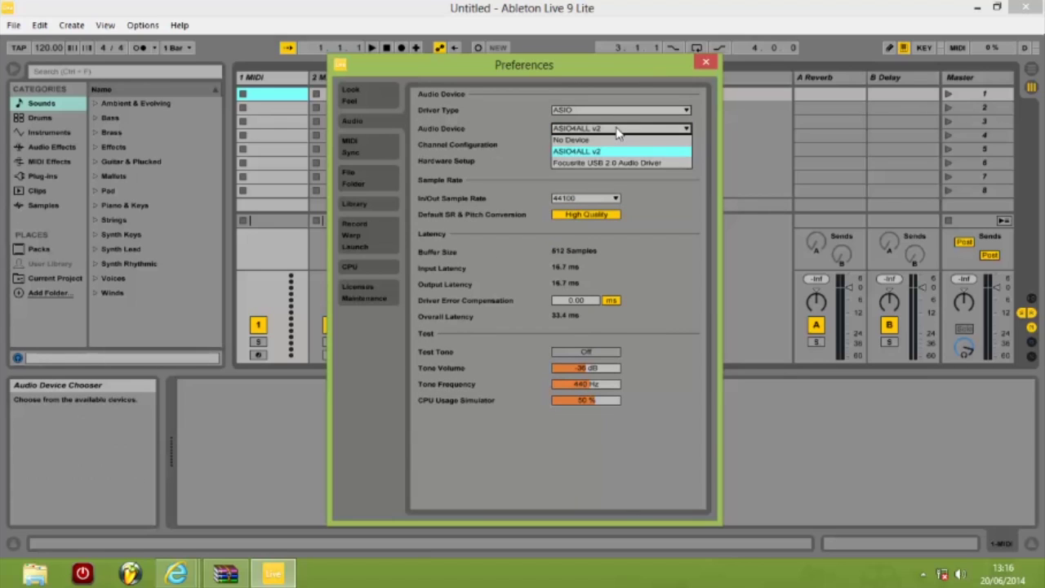
pyautogui.click(621, 163)
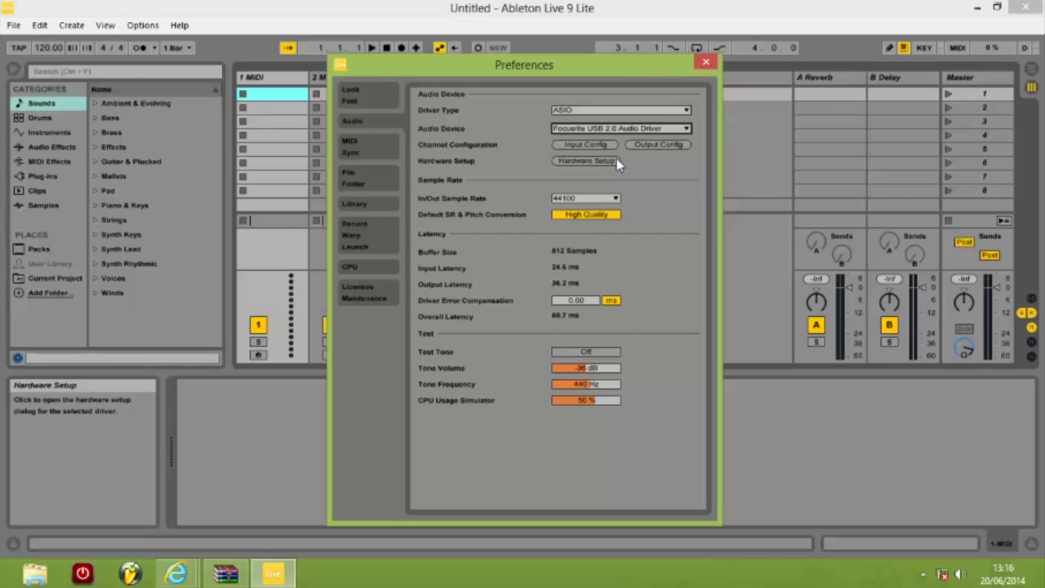
pyautogui.click(704, 63)
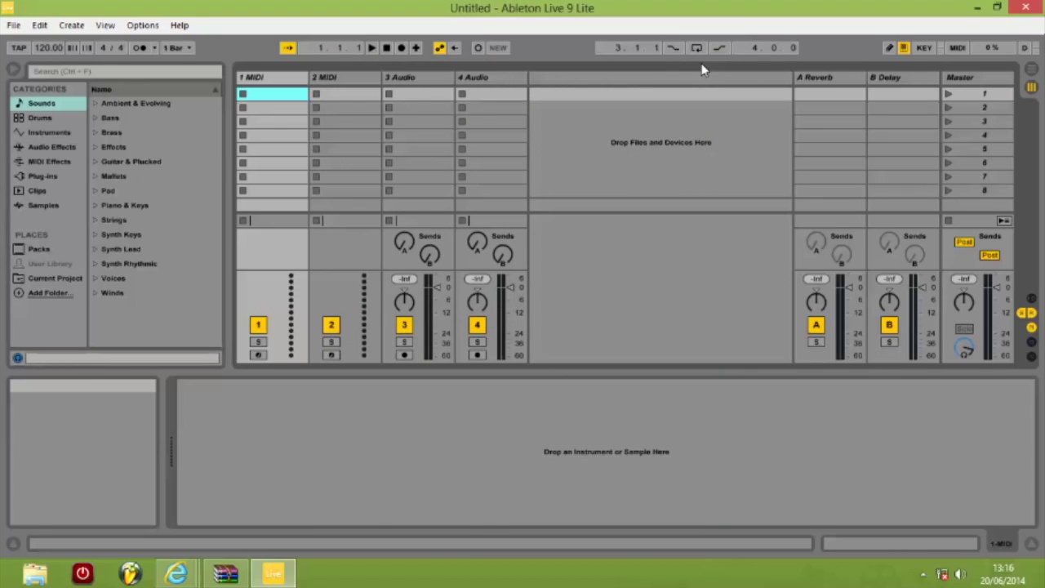
# Delete the 2 MIDI and 1 MIDI tracks, name the first audio track Guitar, and select the second.
pyautogui.click(360, 78)
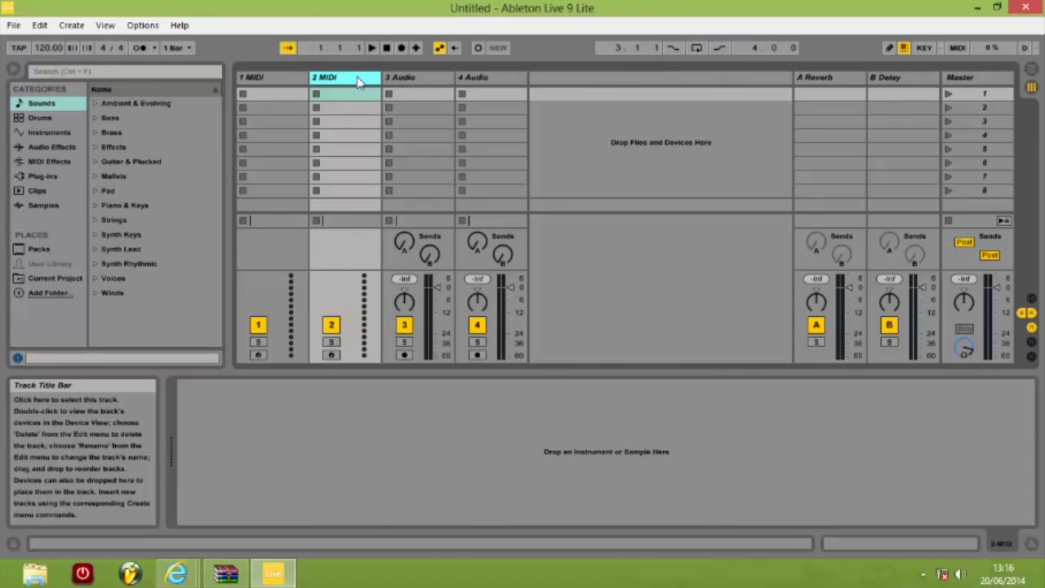
pyautogui.press('Delete')
pyautogui.click(273, 79)
pyautogui.press('Delete')
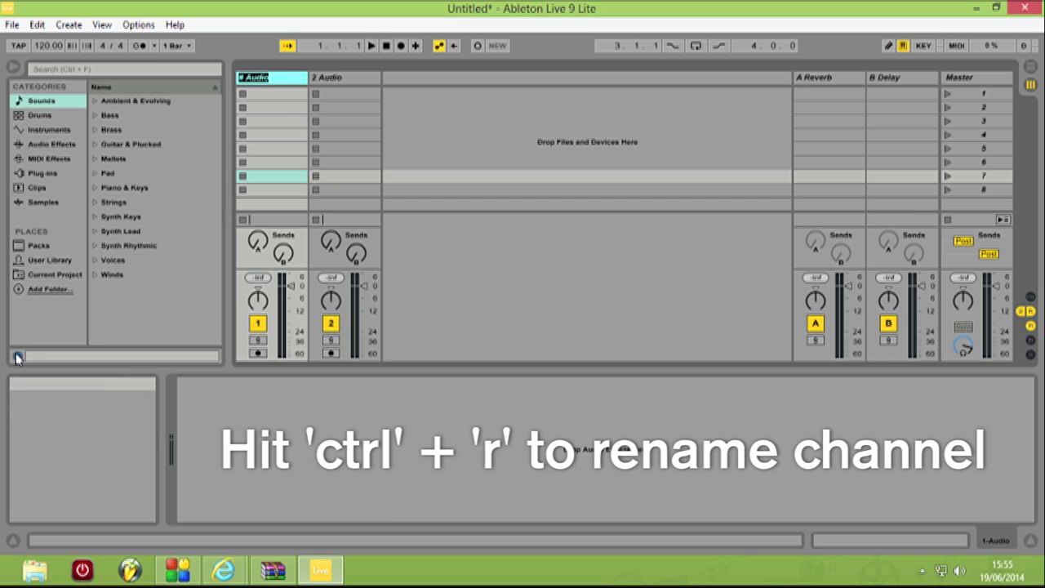
pyautogui.press('Return')
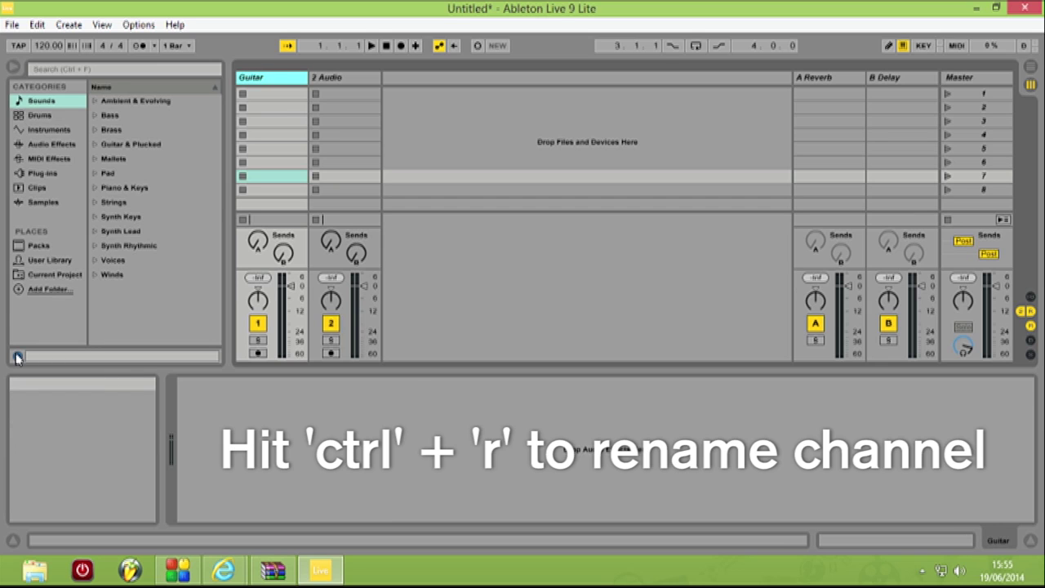
pyautogui.click(331, 79)
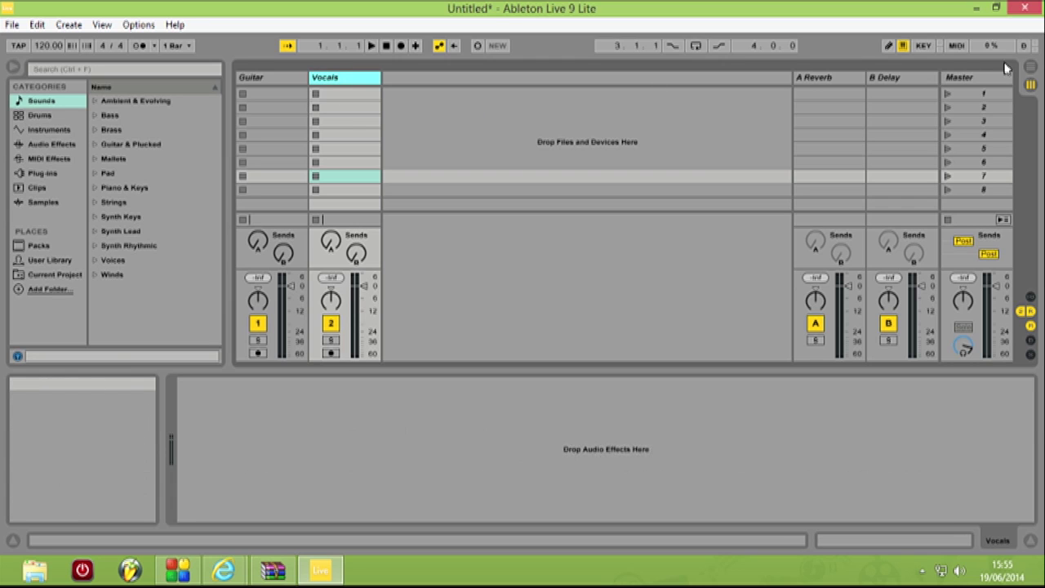
# In Arrangement View, set Guitar's input channel to 1 and Vocals' to 2, then record-arm both tracks.
pyautogui.click(1032, 69)
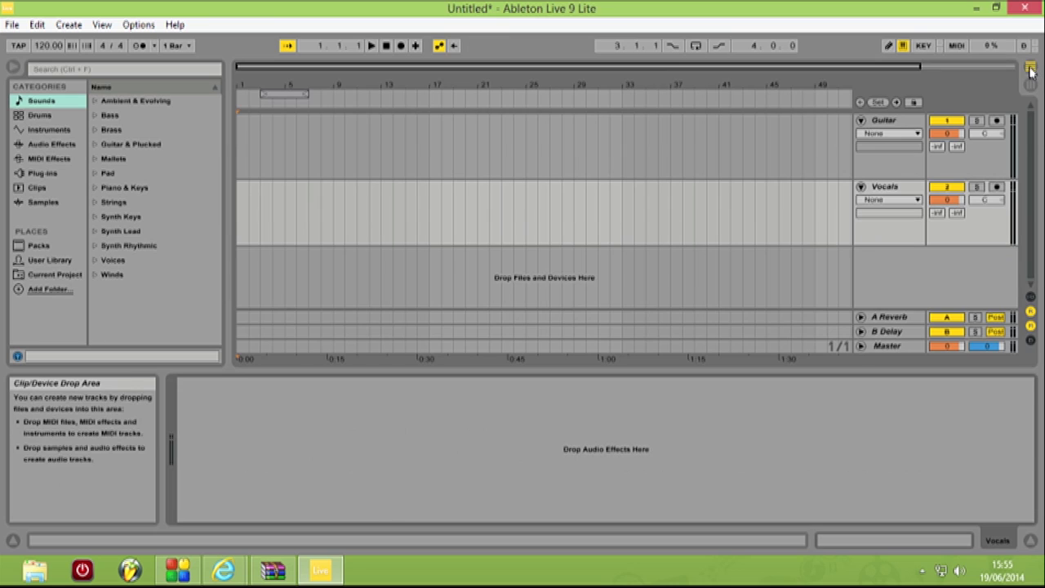
pyautogui.click(1031, 298)
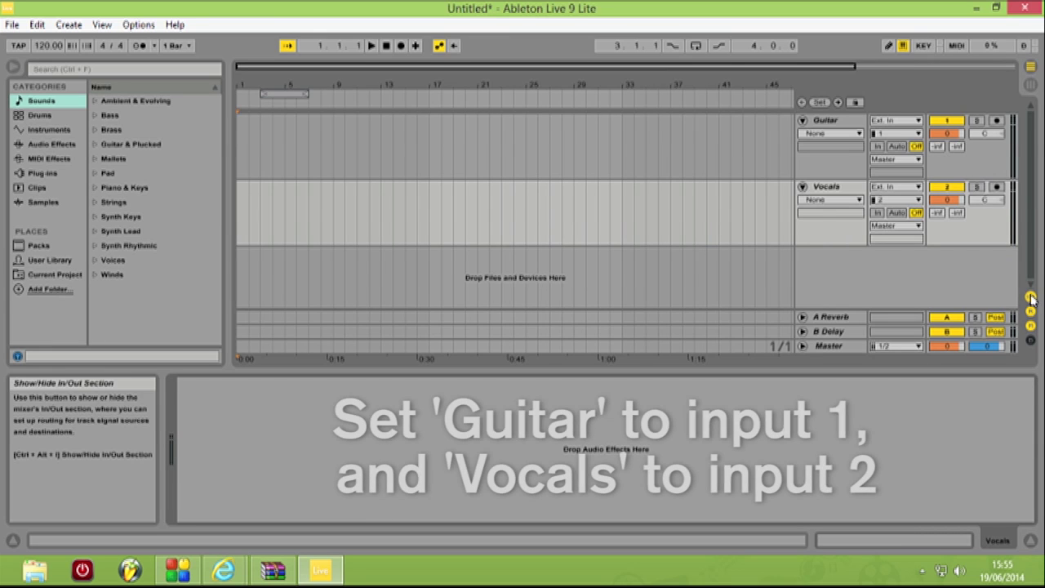
pyautogui.click(905, 133)
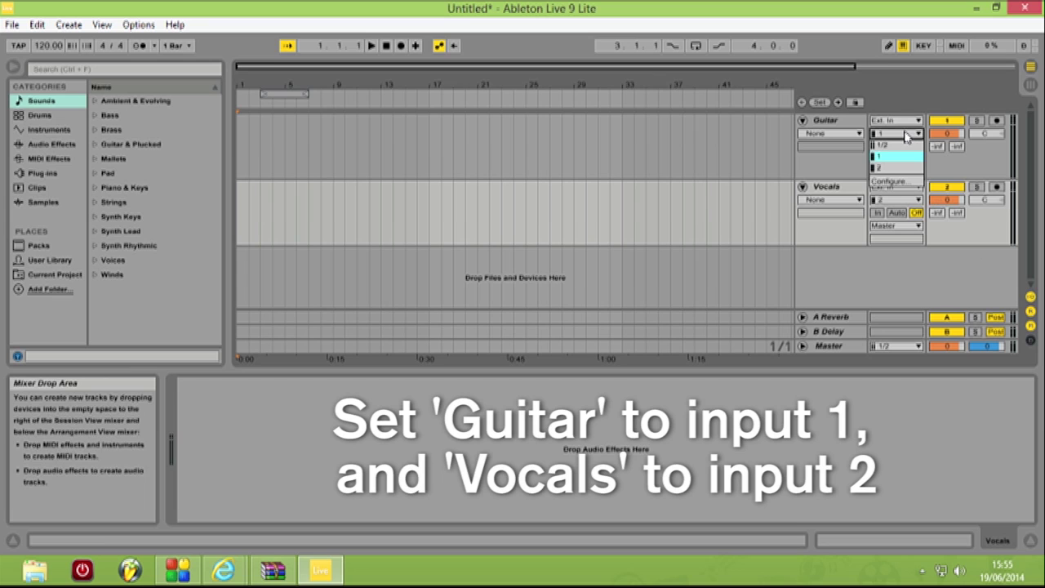
pyautogui.click(904, 160)
pyautogui.click(900, 200)
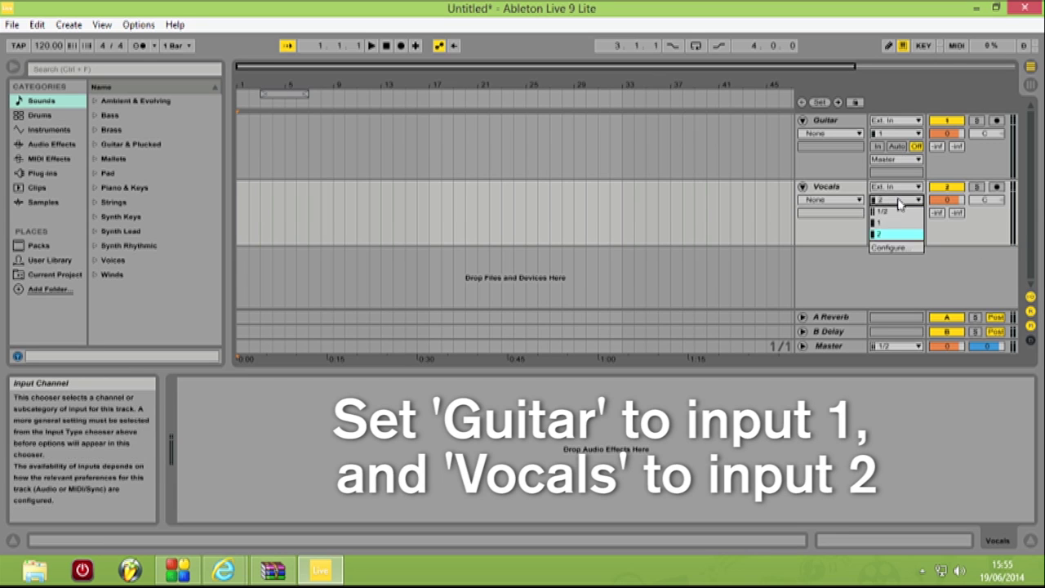
pyautogui.click(895, 226)
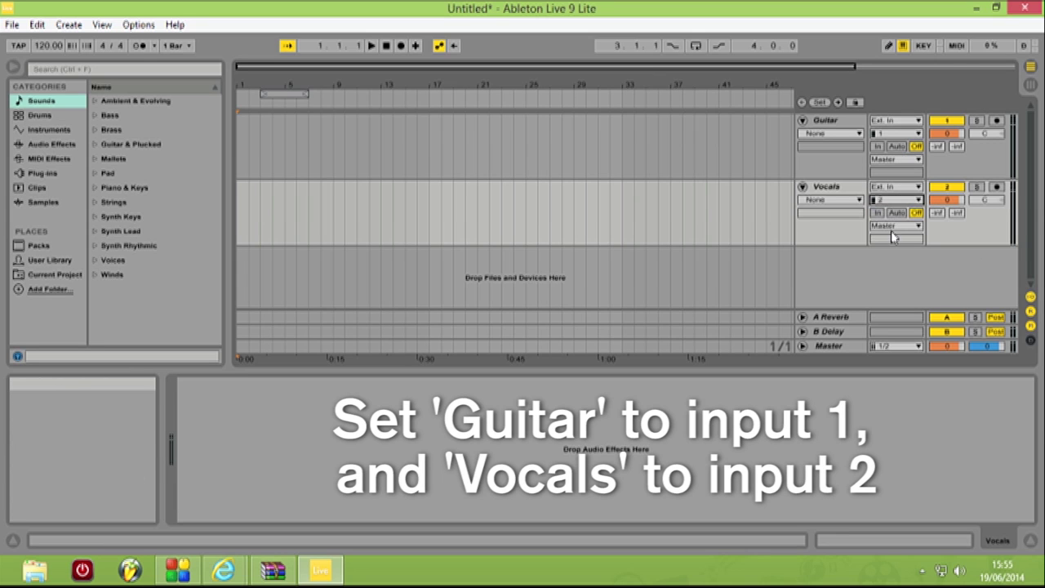
pyautogui.click(996, 120)
pyautogui.keyDown('ctrl'); pyautogui.click(995, 187); pyautogui.keyUp('ctrl')
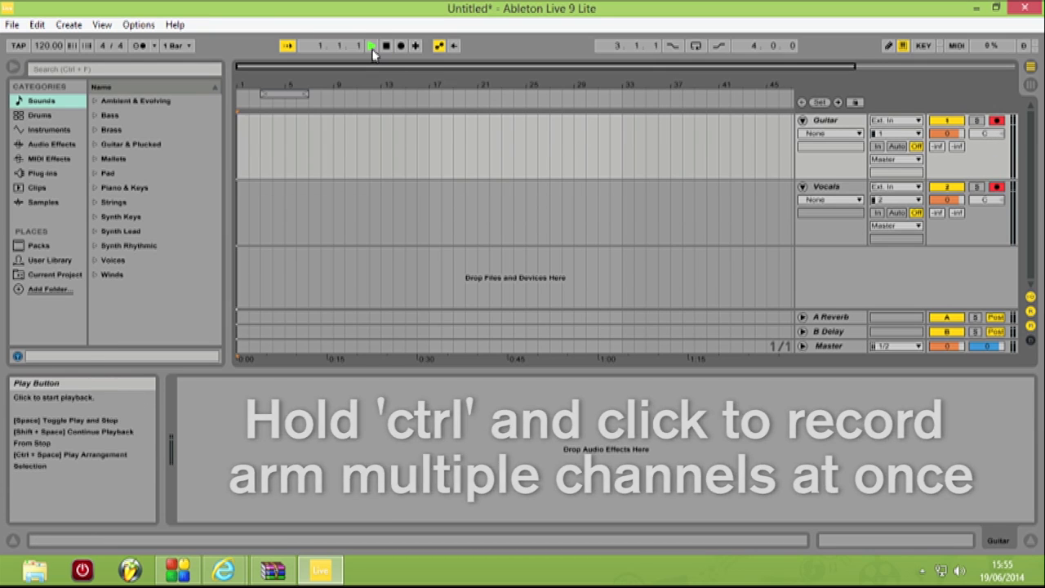
# Hit the Arrangement Record button to record Guitar and Vocals together.
pyautogui.click(401, 46)
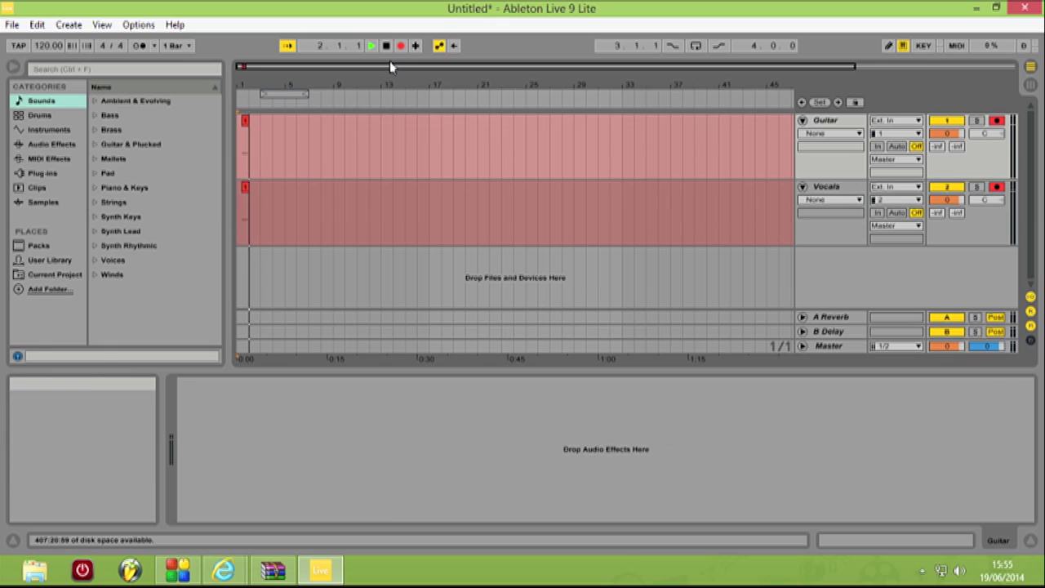